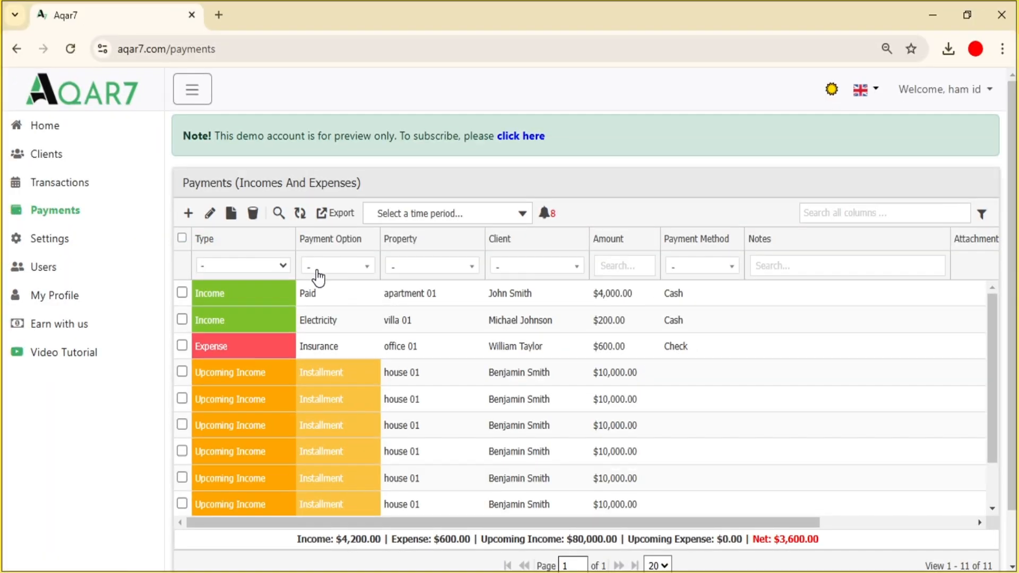
left_click(283, 265)
left_click(266, 300)
left_click(276, 266)
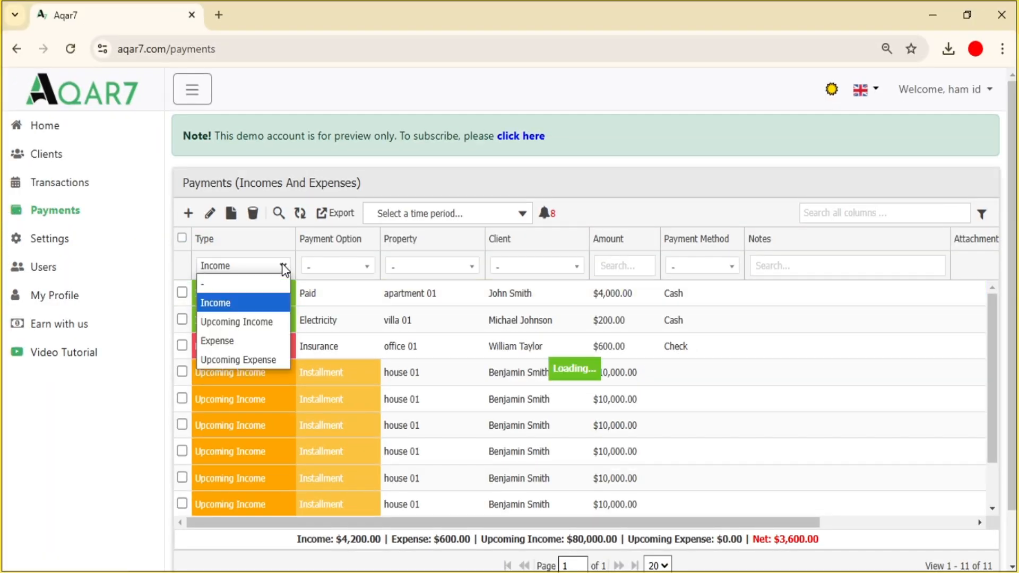
left_click(256, 320)
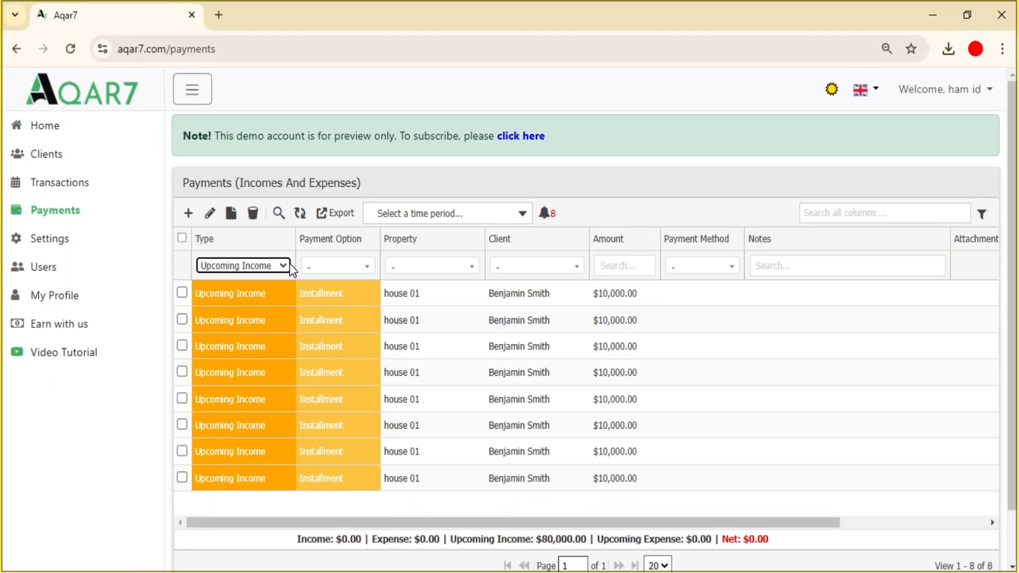
left_click(244, 266)
left_click(244, 285)
left_click(329, 272)
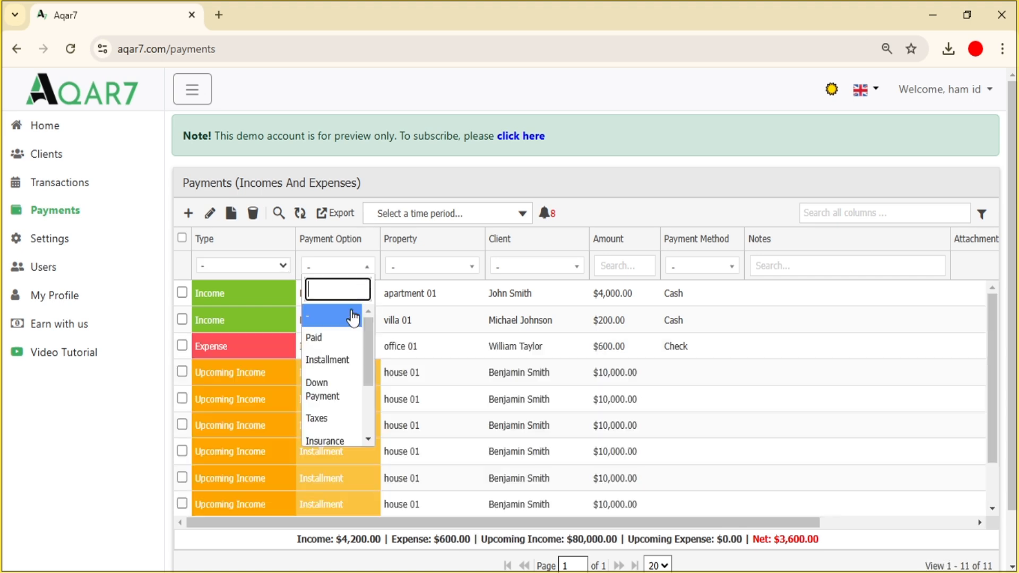
key("Down")
key("Down")
key("Down")
left_click(307, 316)
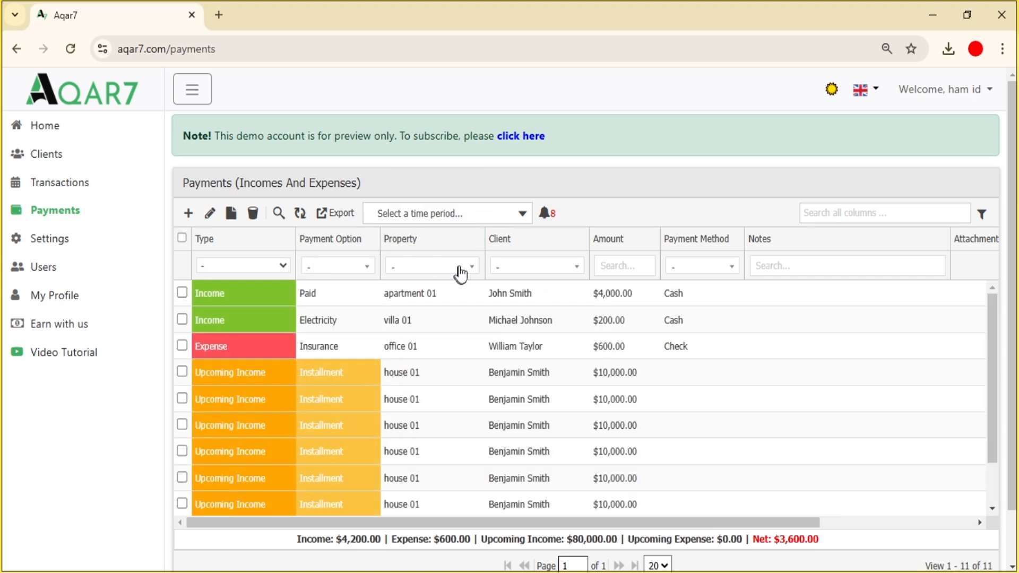
left_click(457, 271)
left_click(427, 340)
left_click(467, 267)
left_click(438, 360)
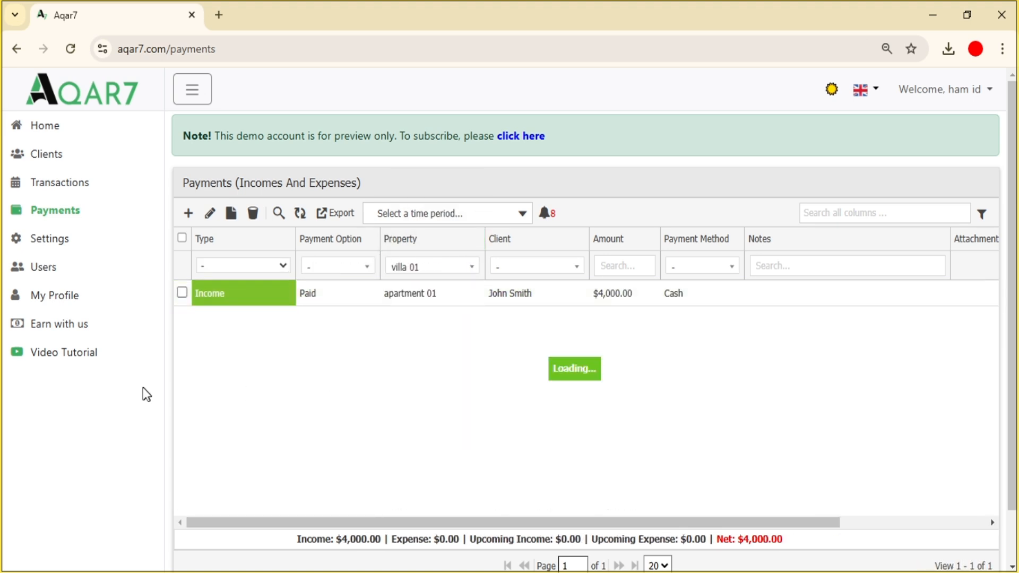
left_click(434, 268)
left_click(425, 315)
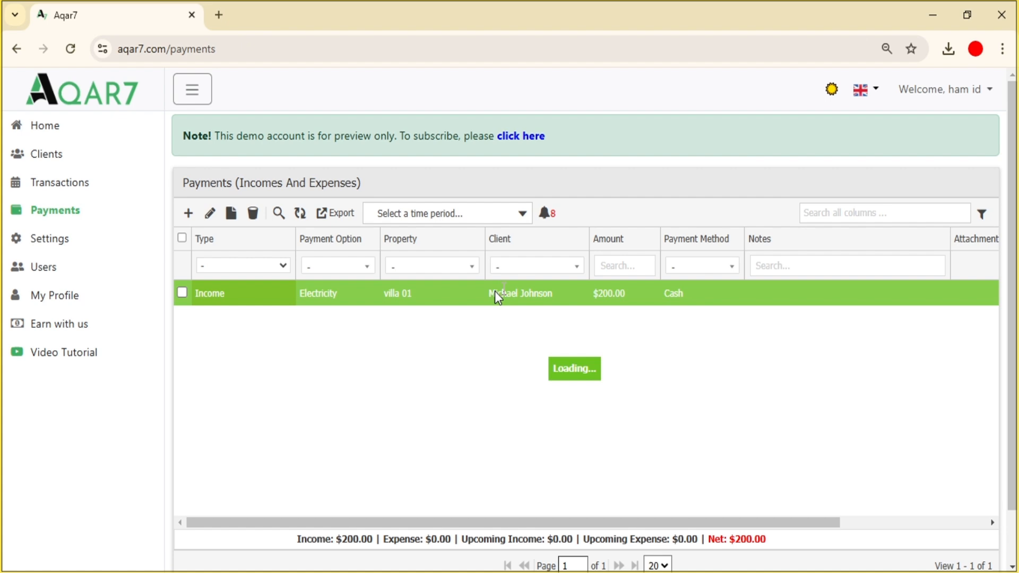
left_click(577, 270)
left_click(532, 338)
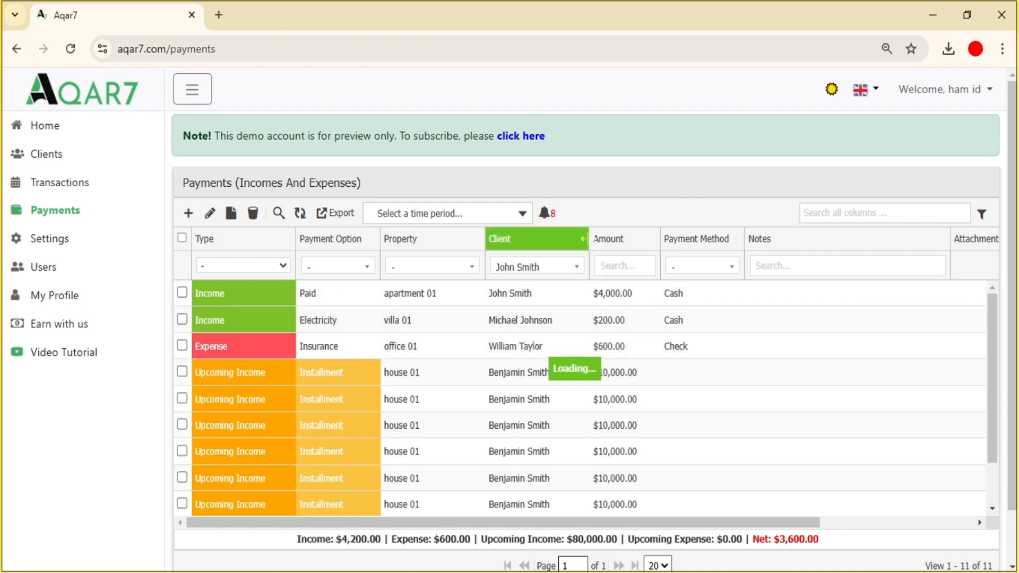
left_click(562, 275)
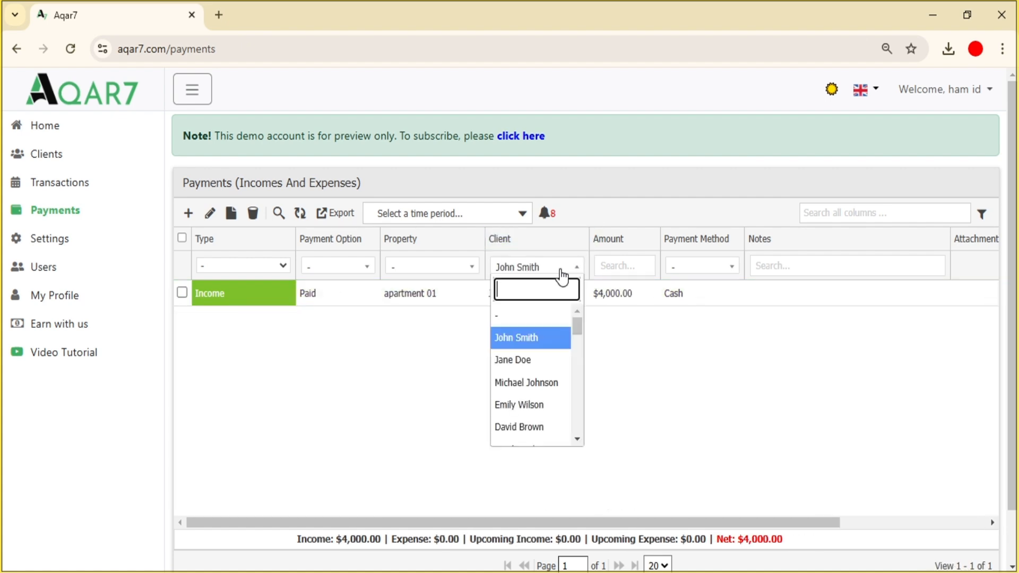
left_click(532, 360)
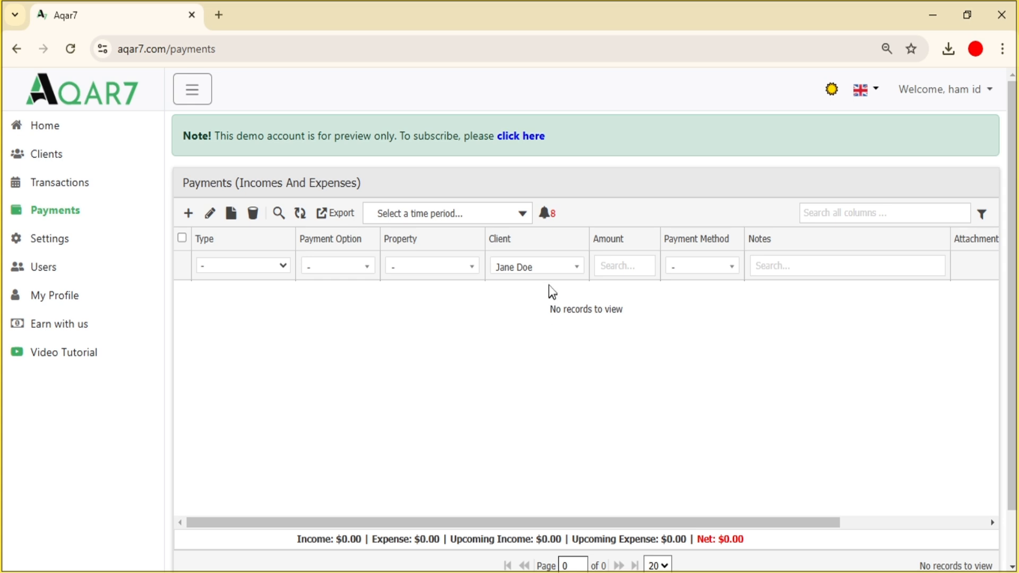
left_click(552, 269)
left_click(535, 317)
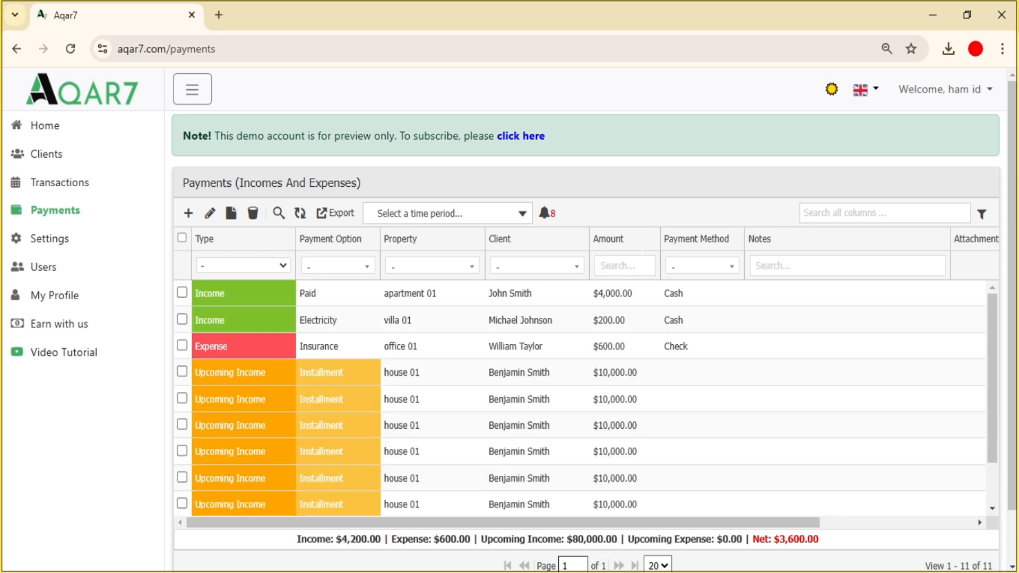
left_click(616, 266)
type("4")
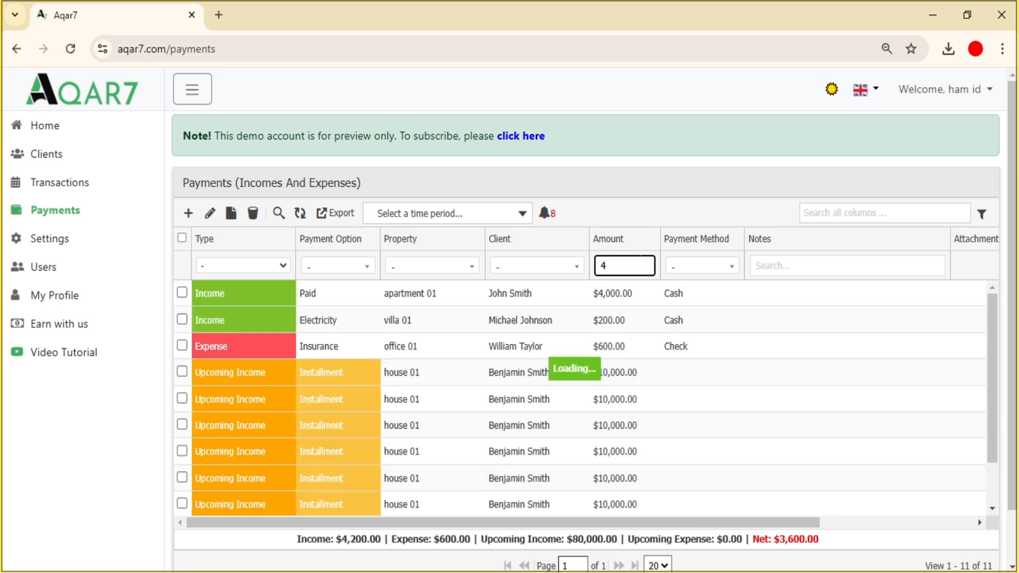
type("000")
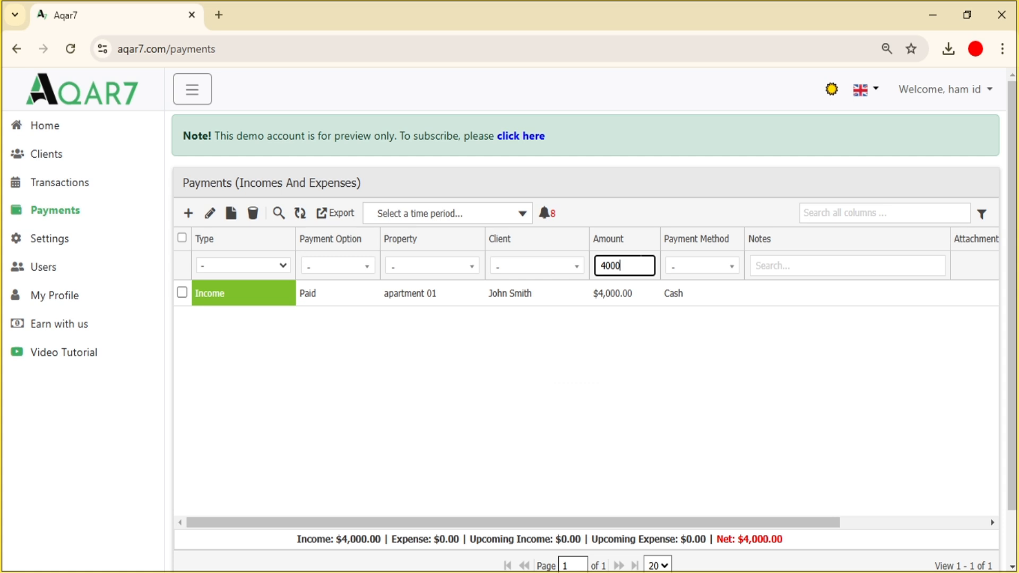
key("BackSpace")
left_click(702, 268)
left_click(709, 337)
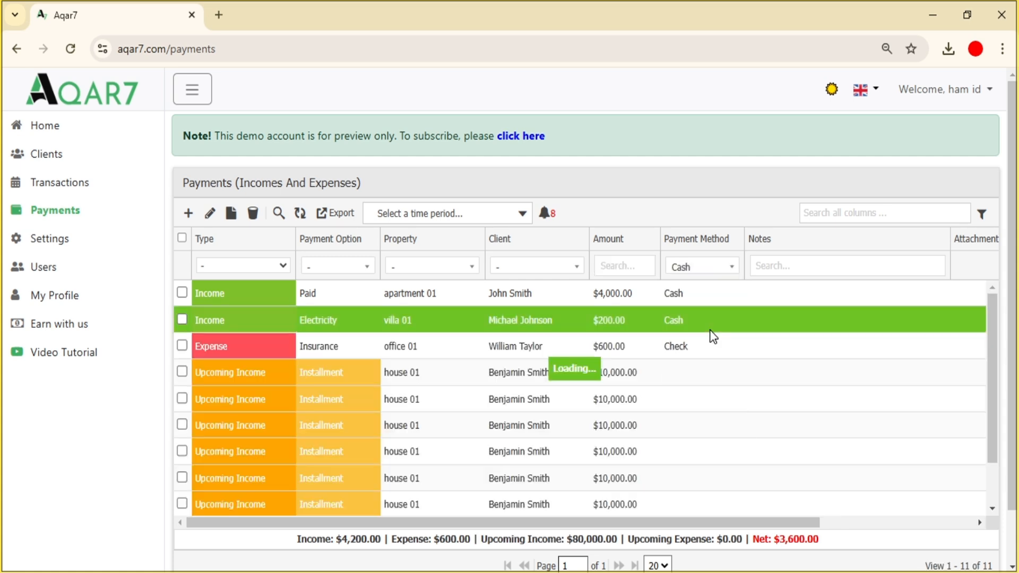
left_click(741, 272)
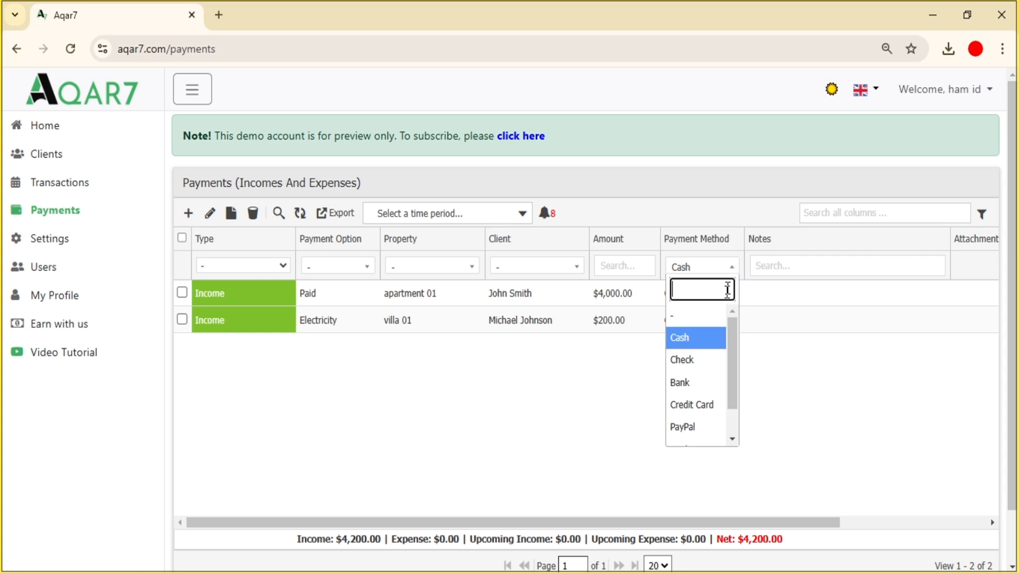
left_click(704, 356)
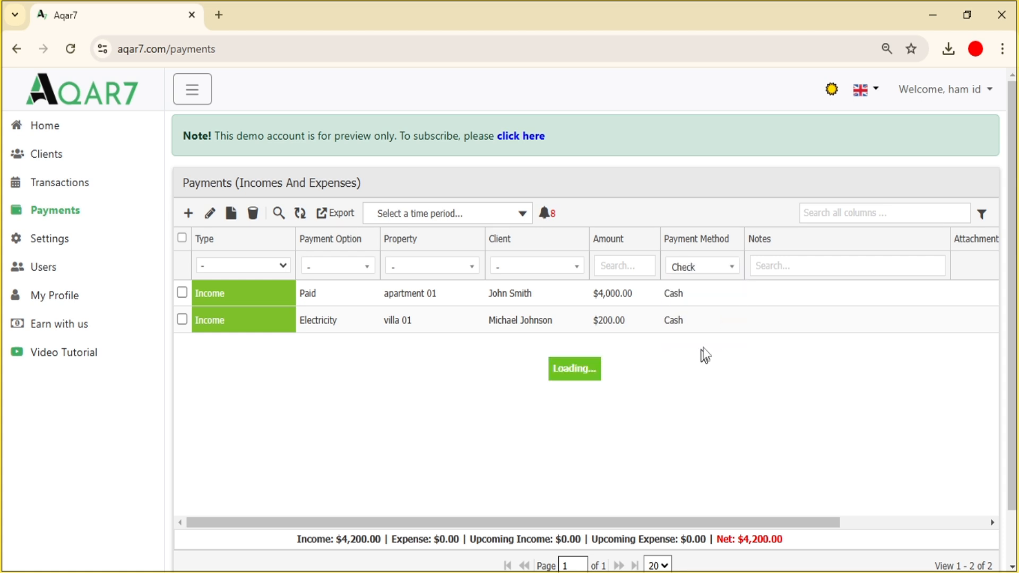
left_click(726, 268)
left_click(696, 317)
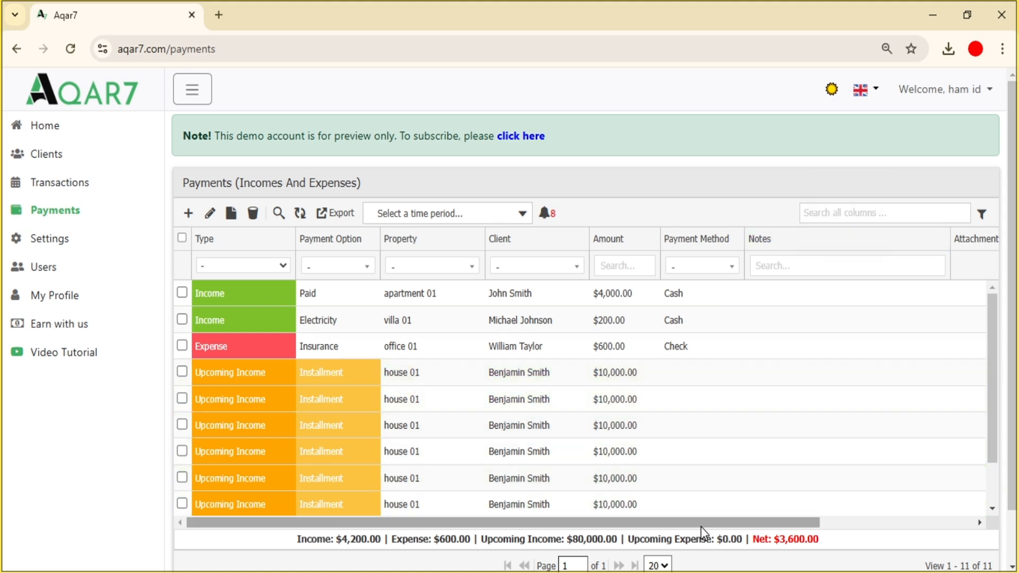
- Scroll right and inspect the Date and Created by filters without applying either
left_click_drag(700, 523, 938, 511)
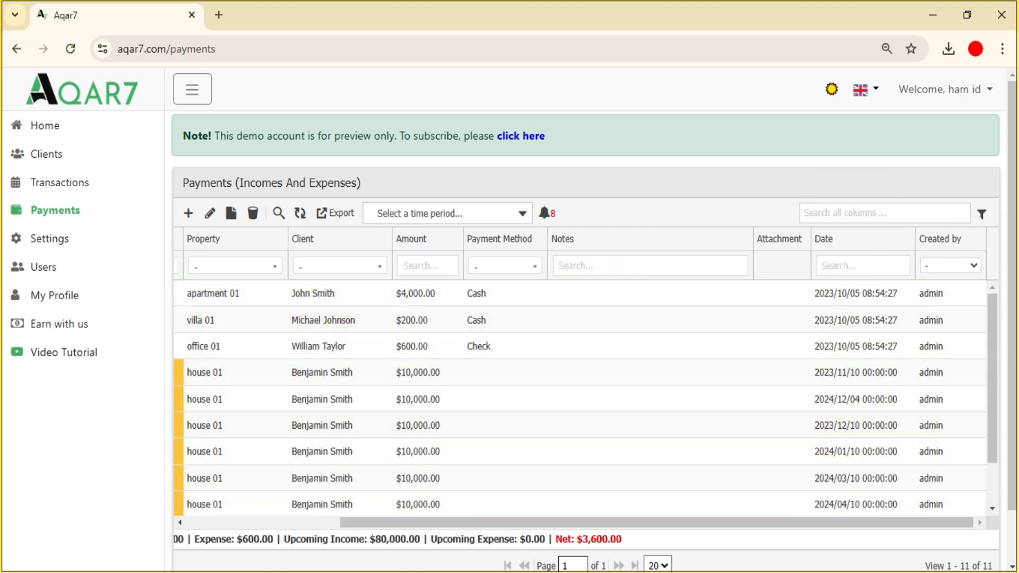
left_click(854, 261)
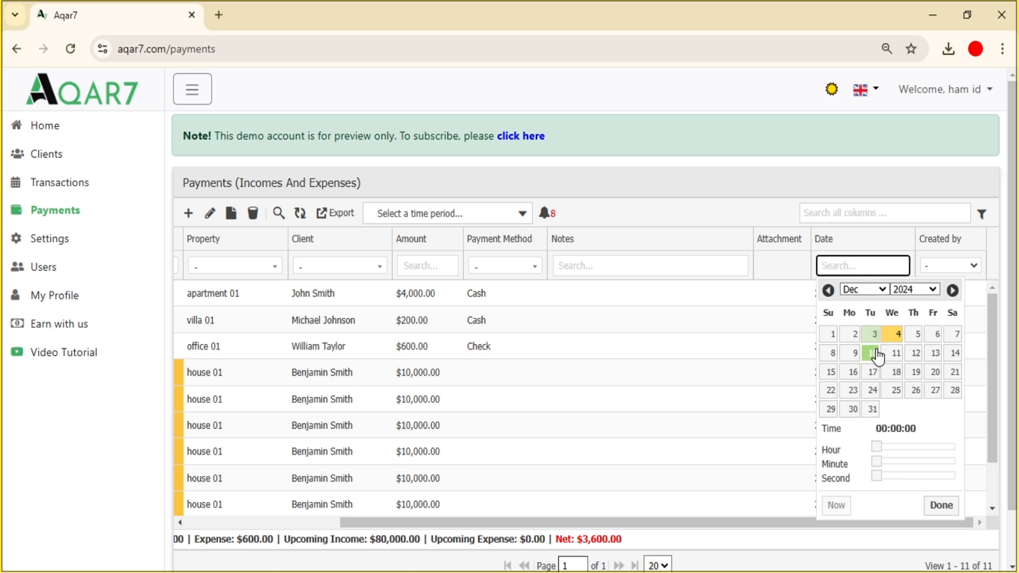
left_click(931, 263)
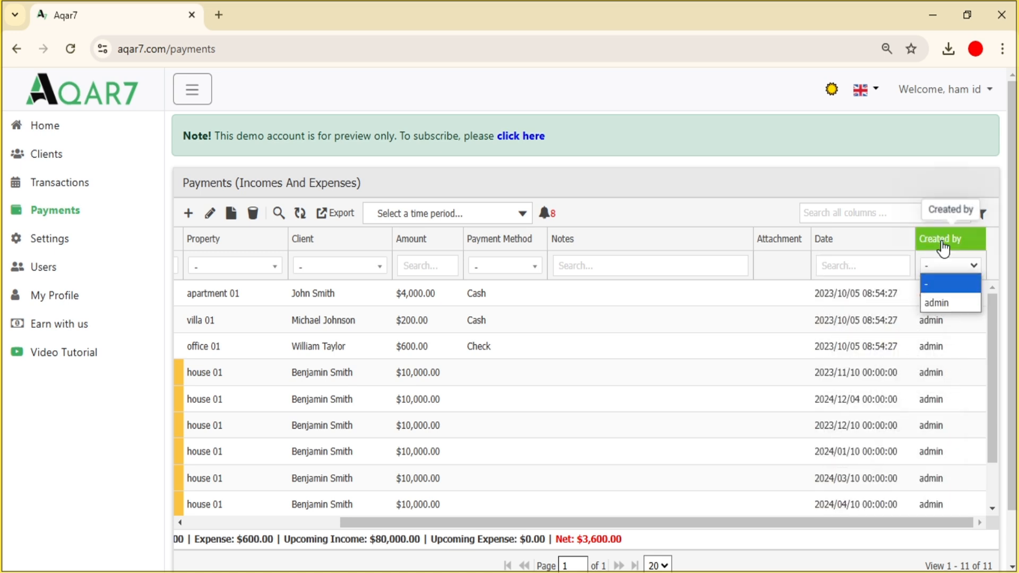
left_click(948, 268)
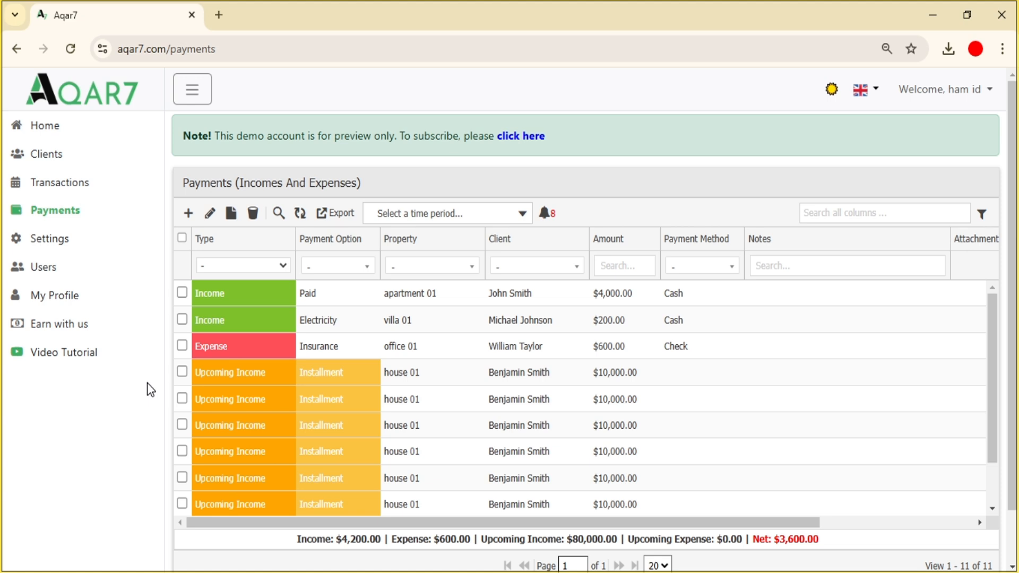
- Set the time period filter to 4 December 2024
left_click(480, 215)
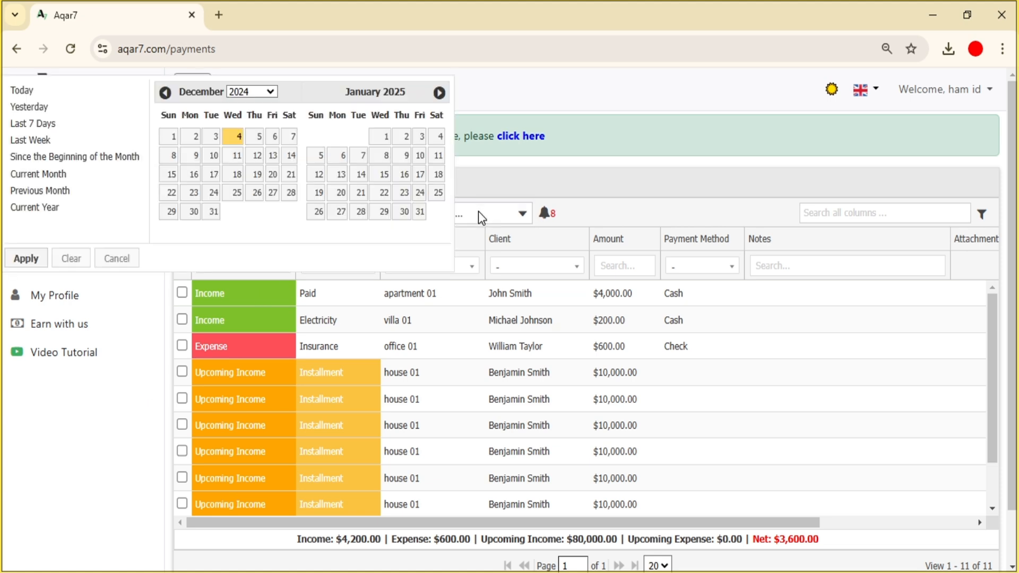
left_click(233, 139)
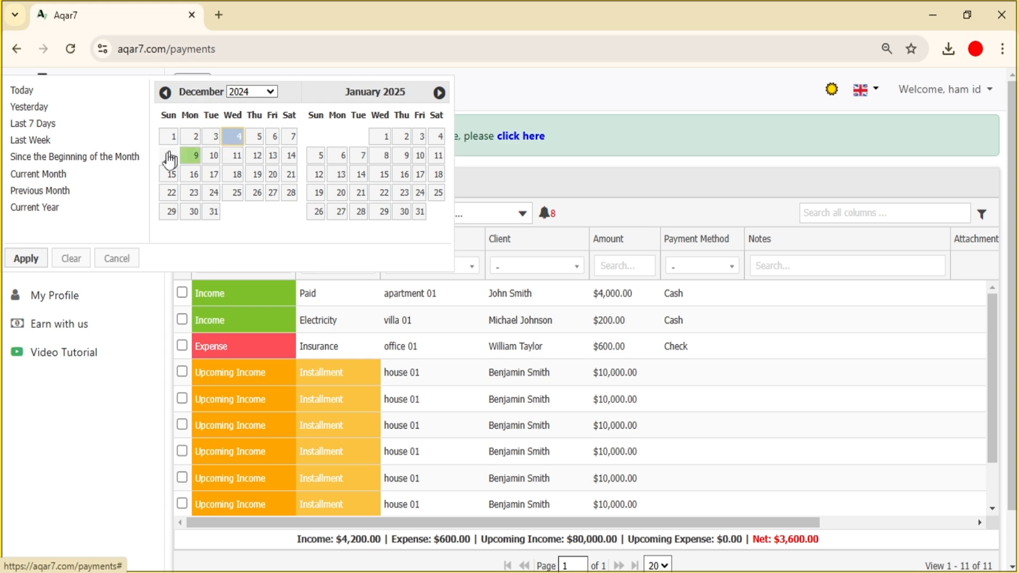
left_click(29, 260)
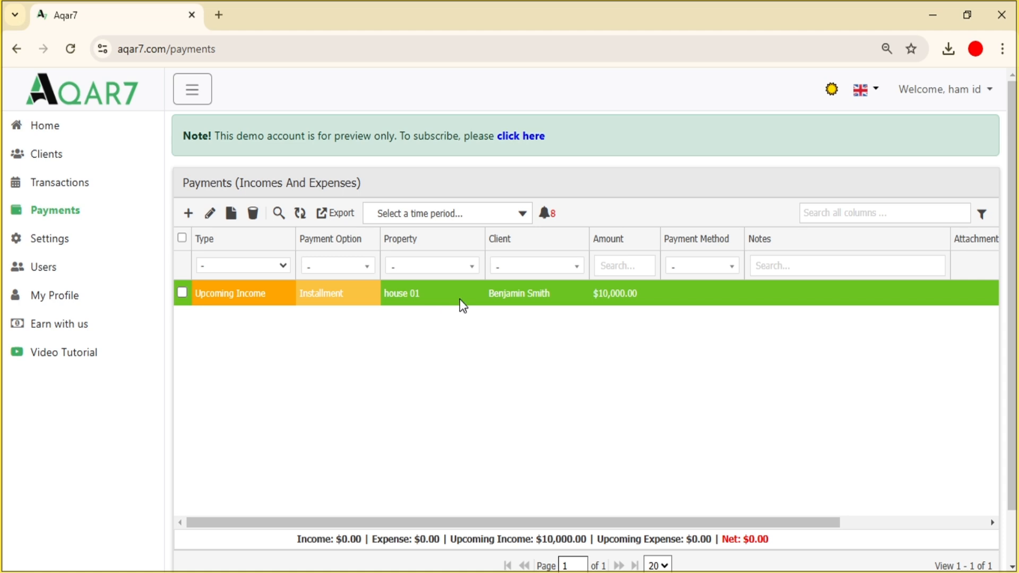
- Edit the house 01 Upcoming Income installment, adding the note 'meet him in the front garden', and submit
double_click(459, 299)
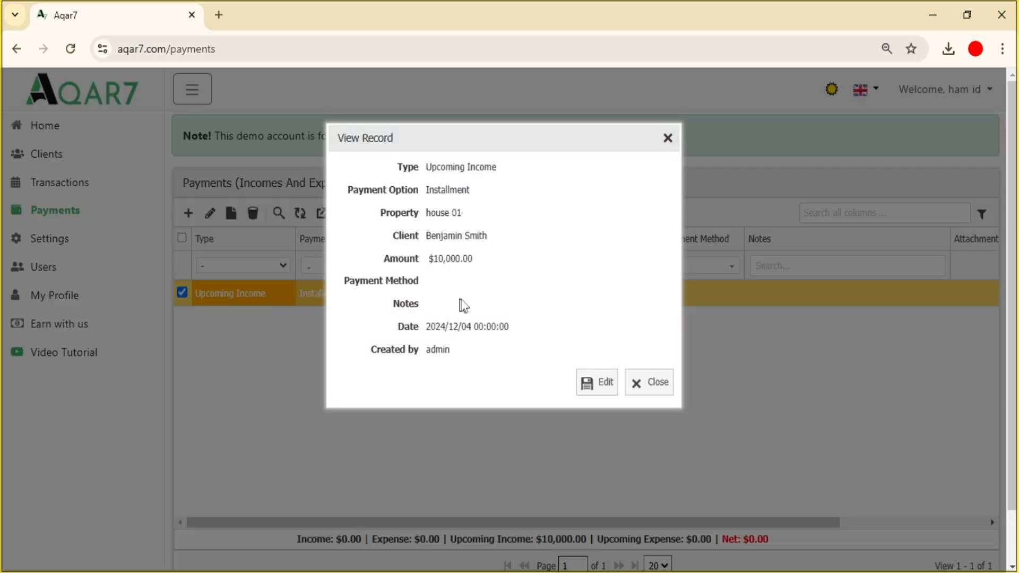
left_click(596, 386)
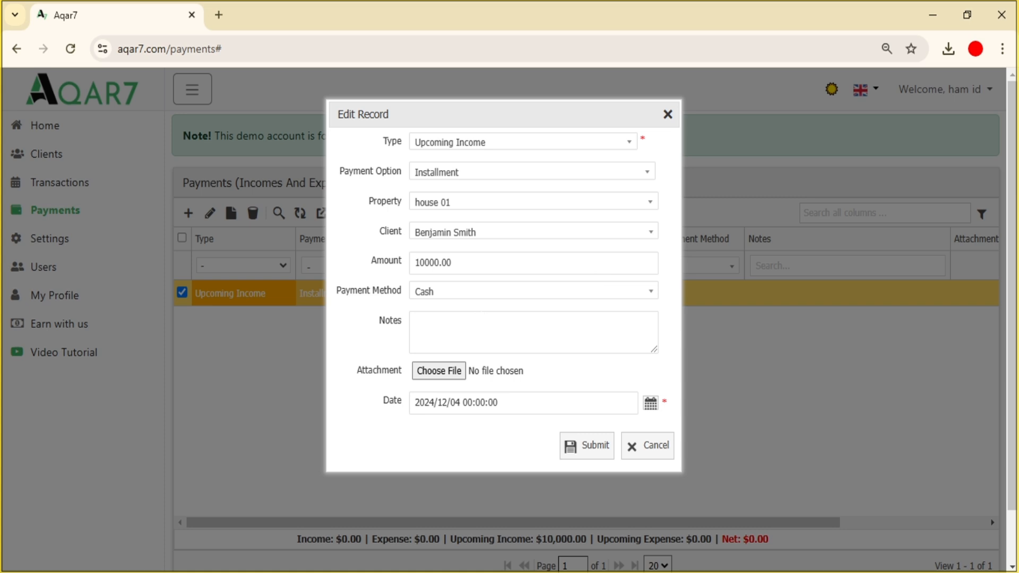
left_click(588, 332)
type("meet him in the front garden")
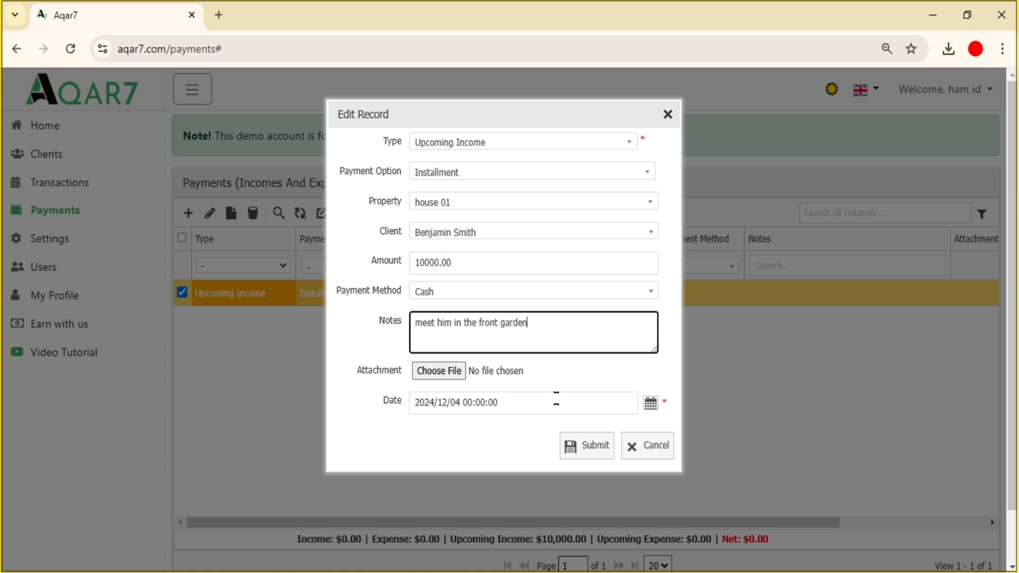
left_click(579, 445)
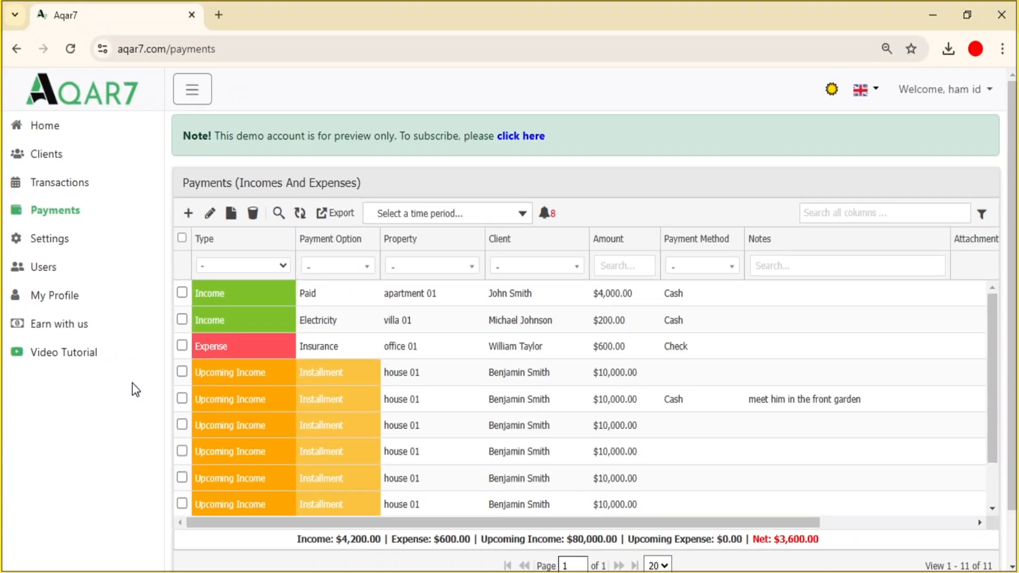
- Delete the villa 01 Electricity record and export the remaining 10 payments to Excel
left_click(348, 321)
left_click(254, 215)
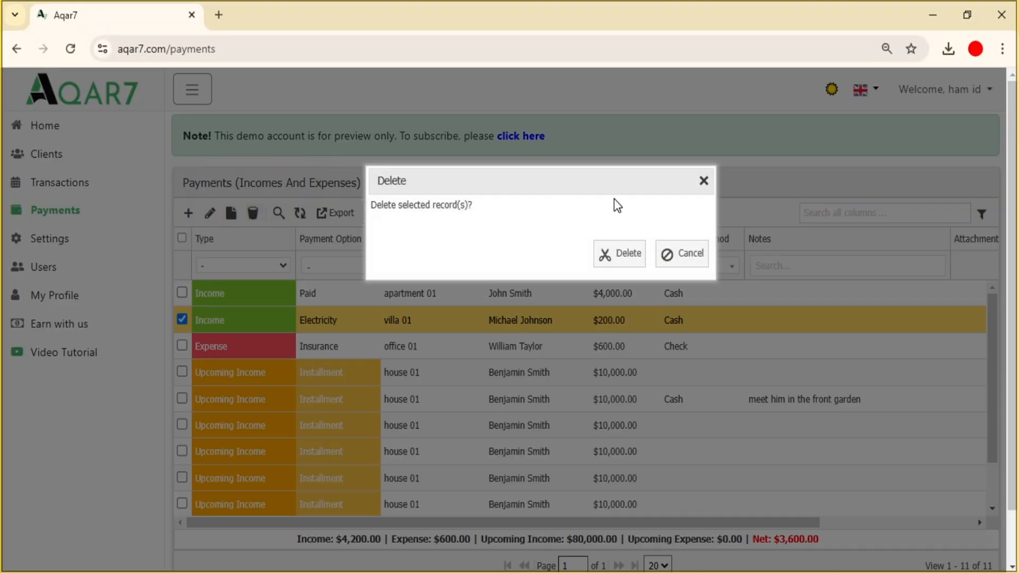
left_click(629, 251)
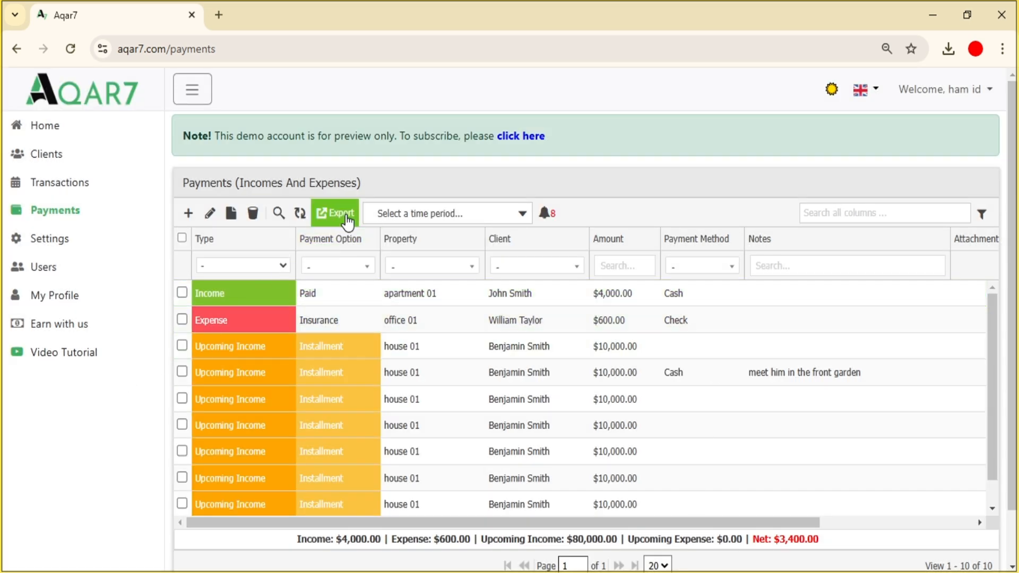
left_click(346, 215)
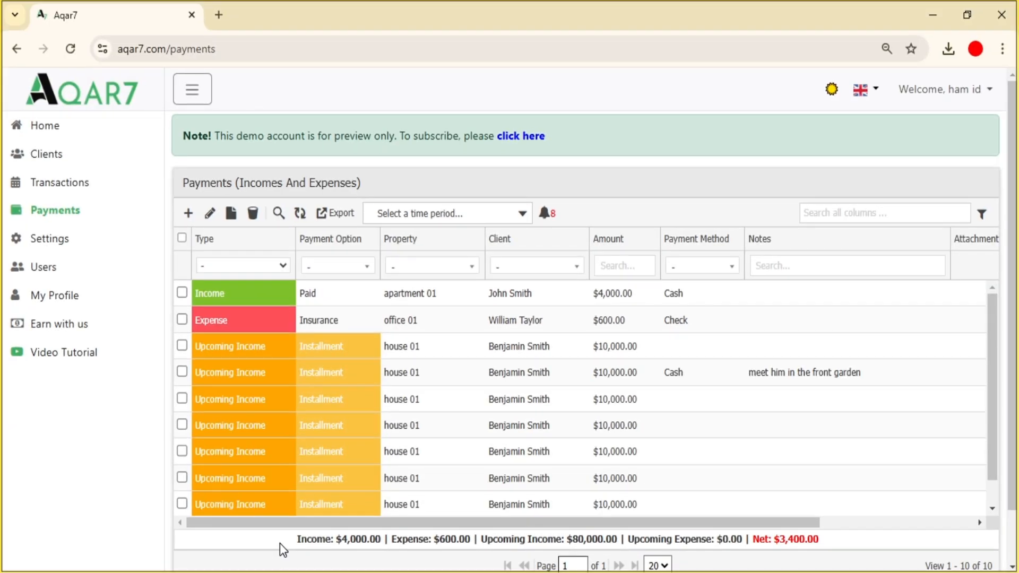
- Filter the payments by type to Income, then clear the type filter
left_click(268, 266)
left_click(250, 299)
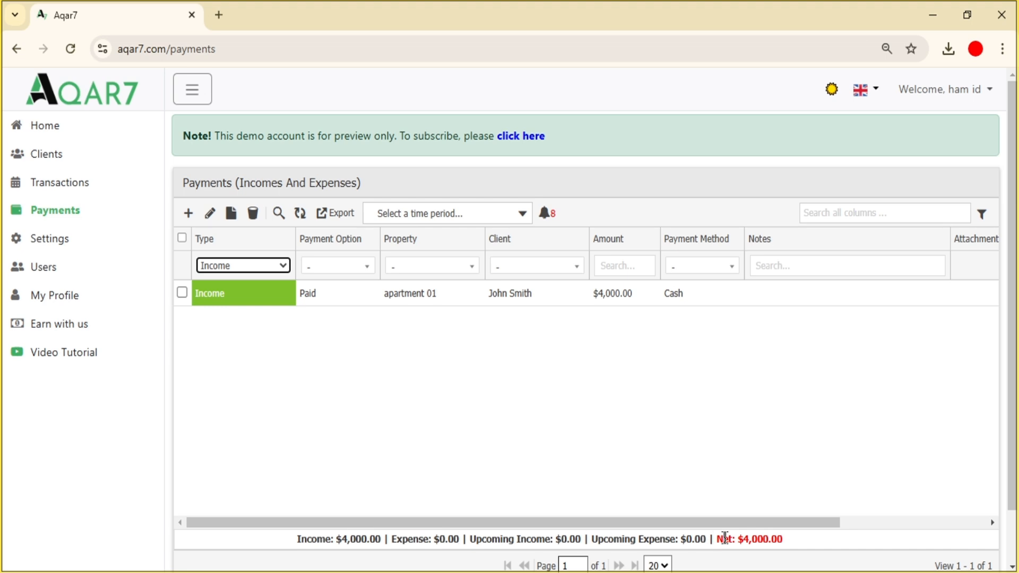
left_click(268, 266)
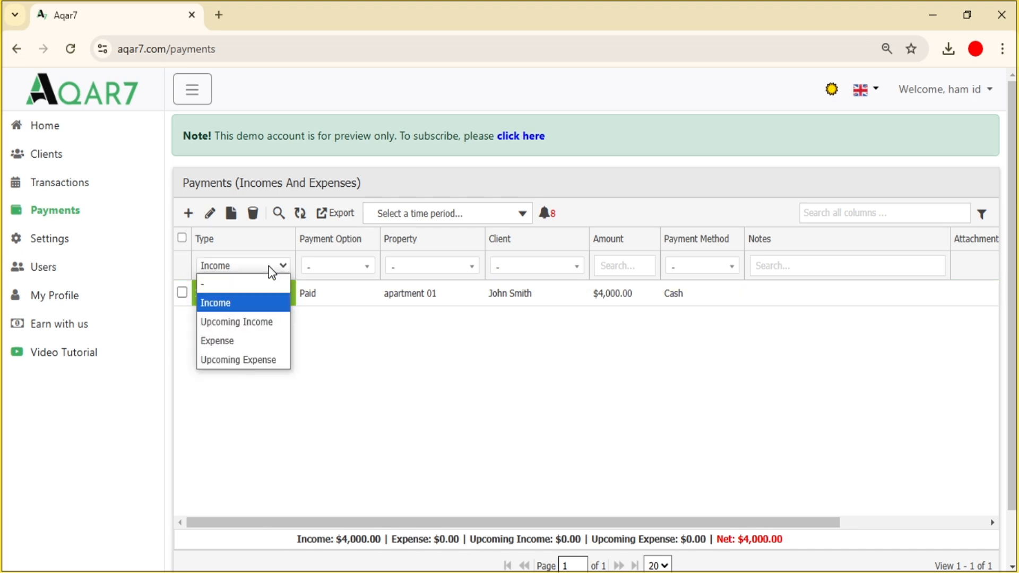
left_click(255, 284)
- Filter the payments to property apartment 01 and client John Smith
left_click(440, 267)
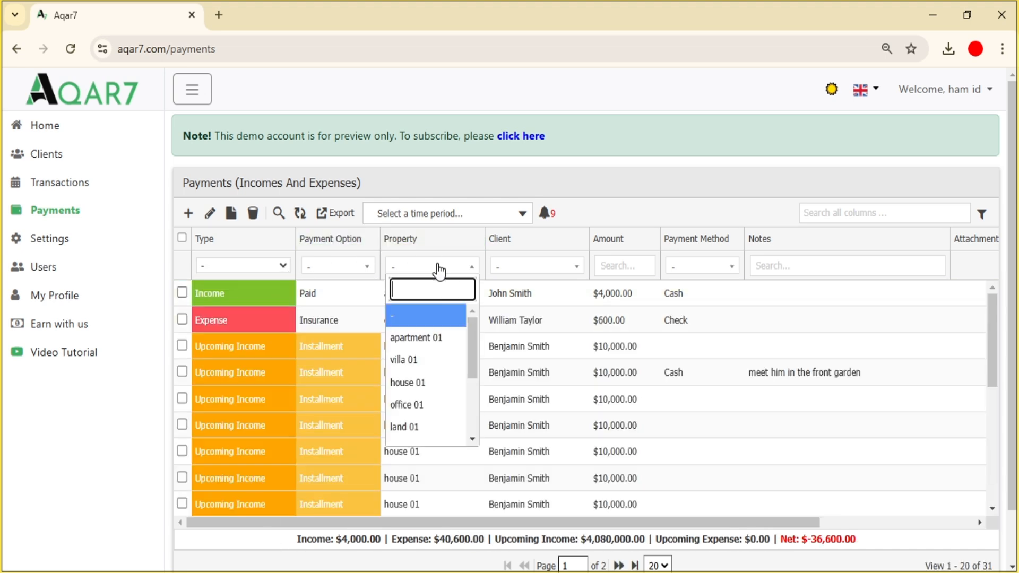
left_click(426, 339)
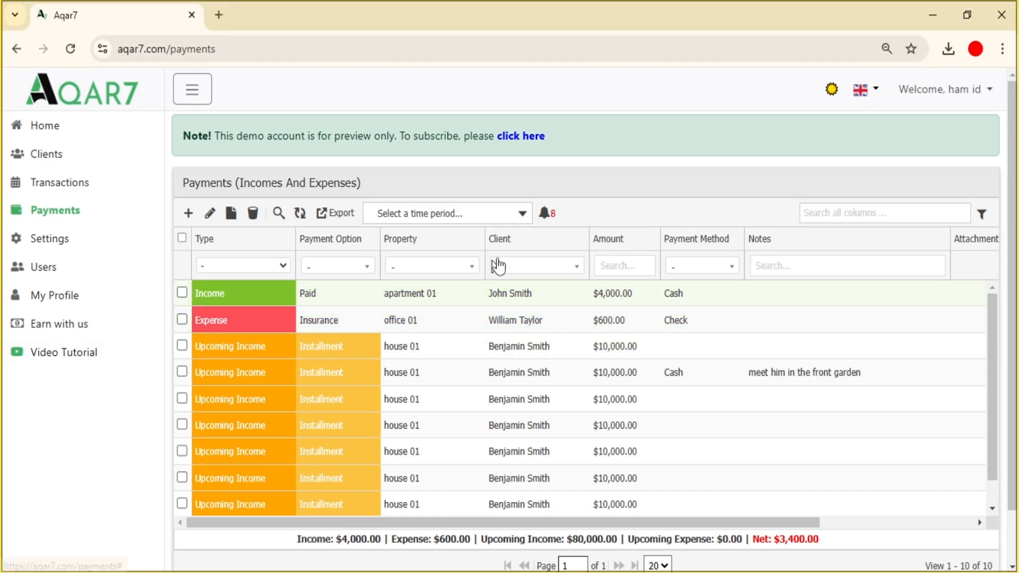
left_click(542, 265)
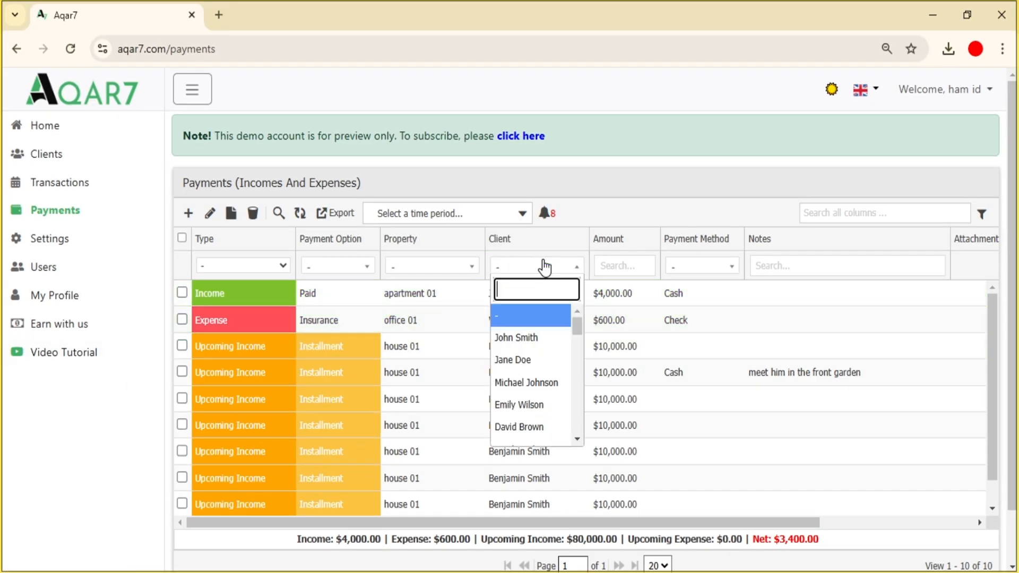
left_click(543, 334)
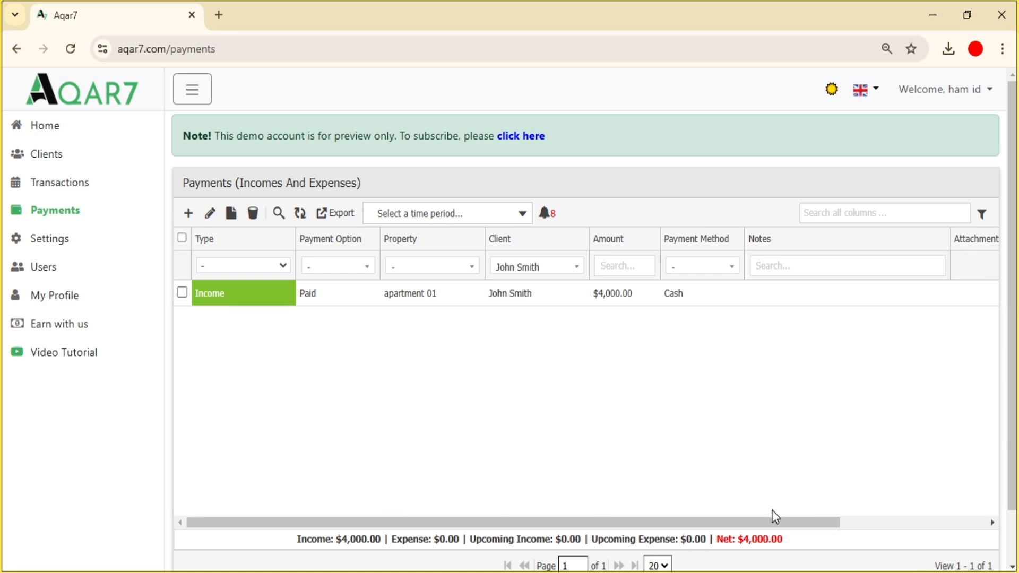
- Export John Smith's apartment 01 payment and review the resulting Excel workbook
left_click(336, 213)
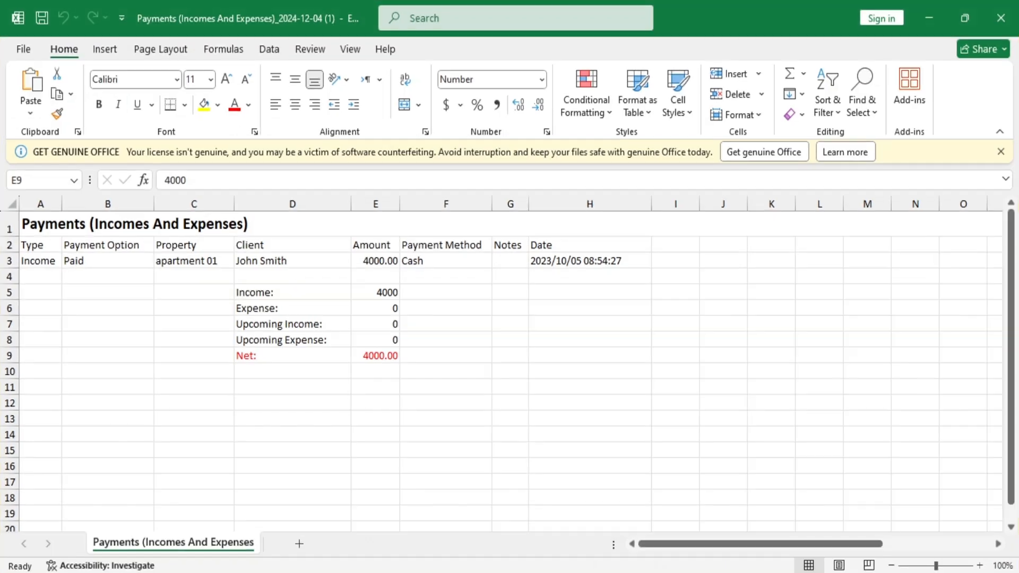
left_click_drag(1006, 352, 1006, 352)
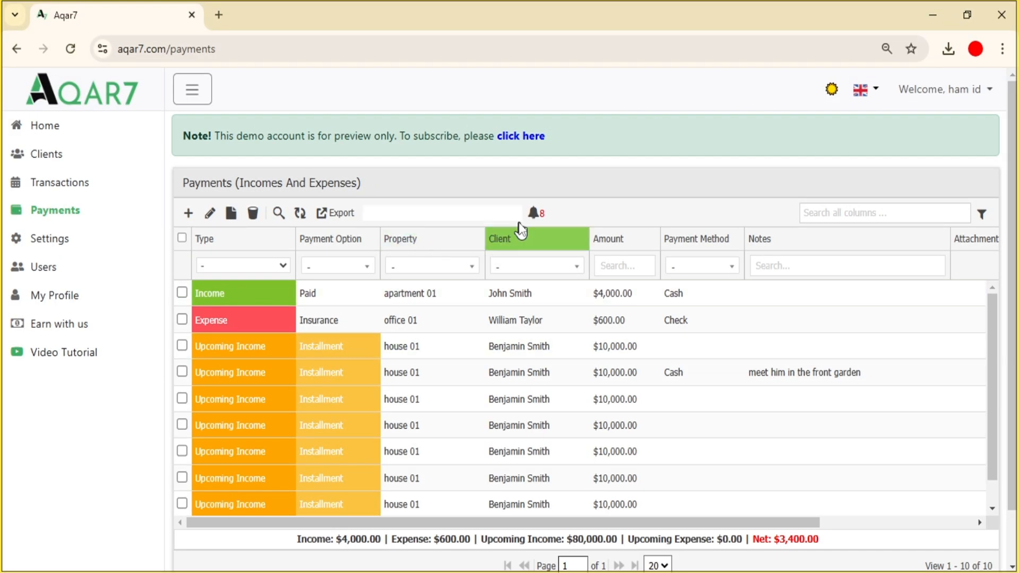
- Show the due installment alerts for the eight house 01 installments, then dismiss them
left_click(545, 214)
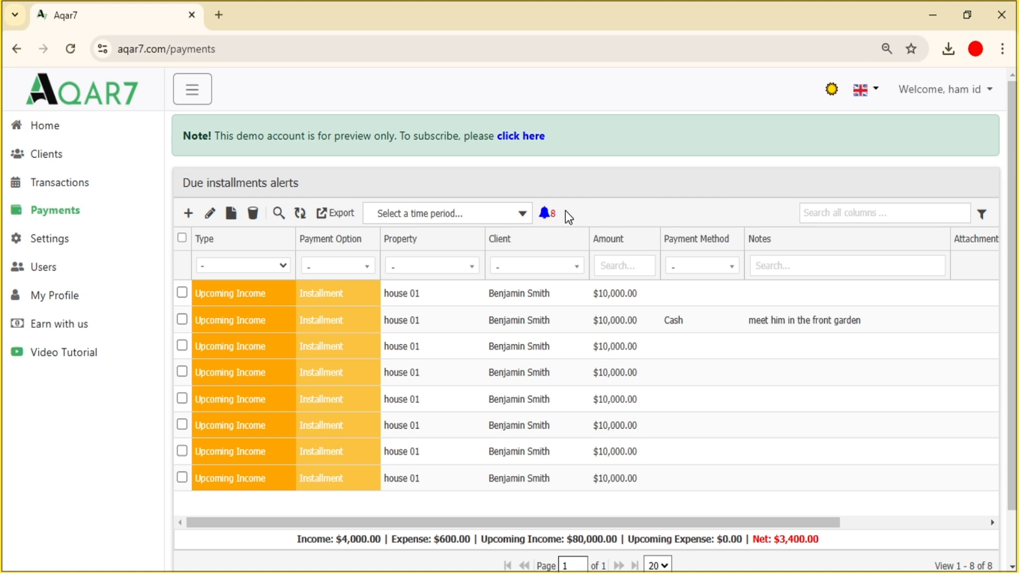
left_click(546, 214)
- In Settings, change the days' notice before installment date from 7 to 10 and update
left_click(56, 244)
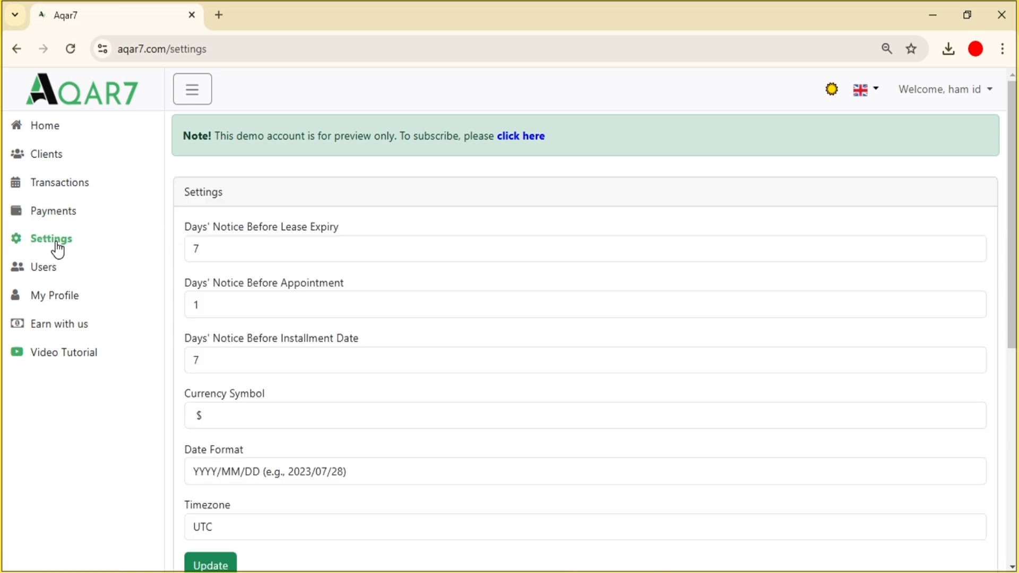
double_click(260, 366)
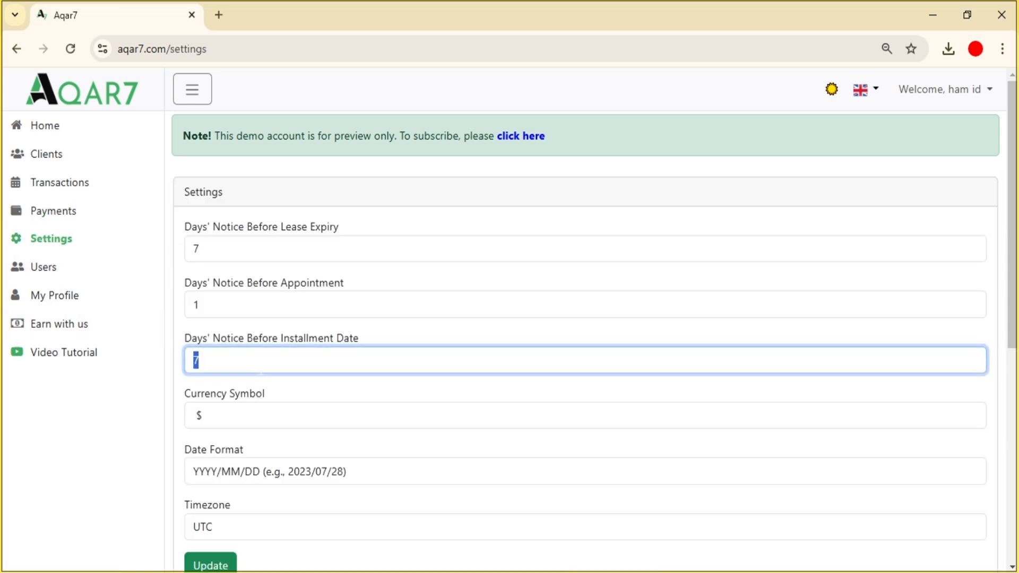
type("&")
type("10")
left_click_drag(1013, 321, 1014, 365)
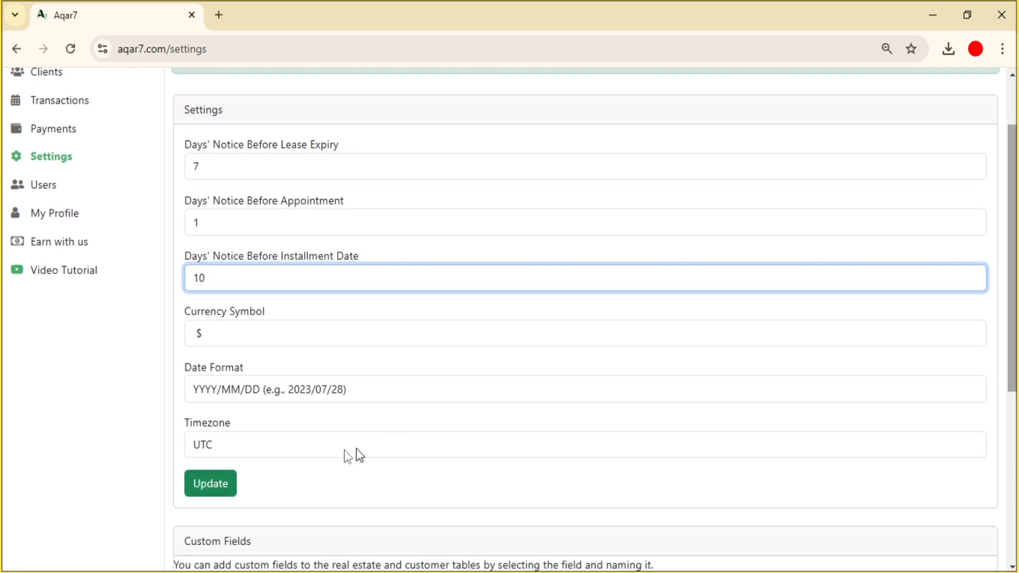
left_click(191, 489)
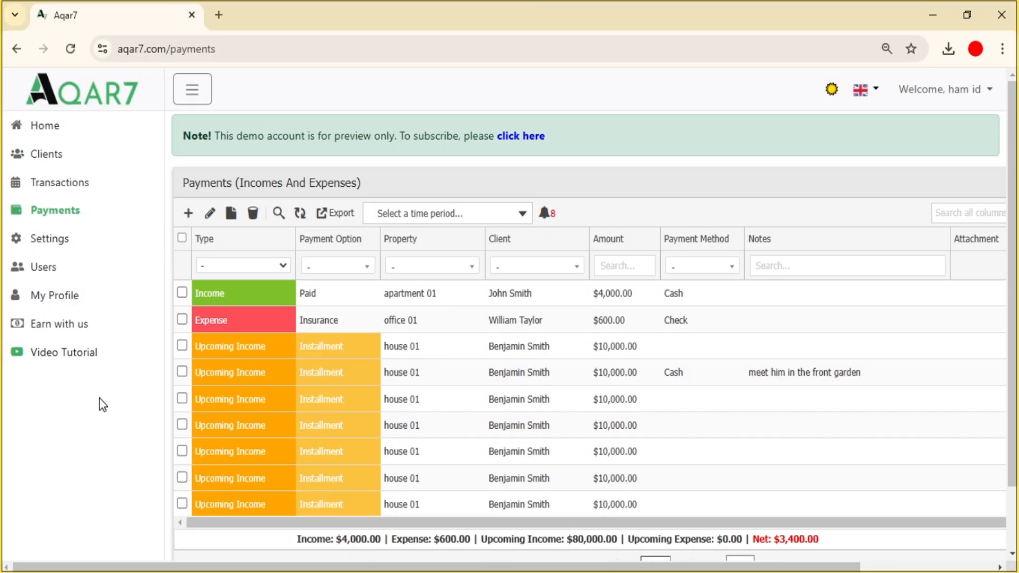
- Start a new payment record of type Expense and bring up the payment option manager
left_click(186, 214)
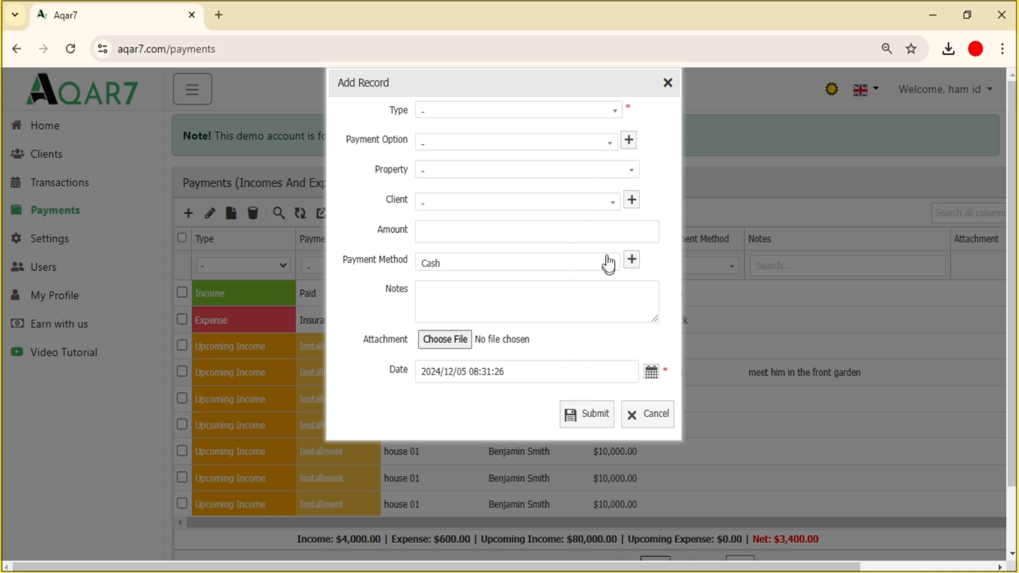
left_click(615, 112)
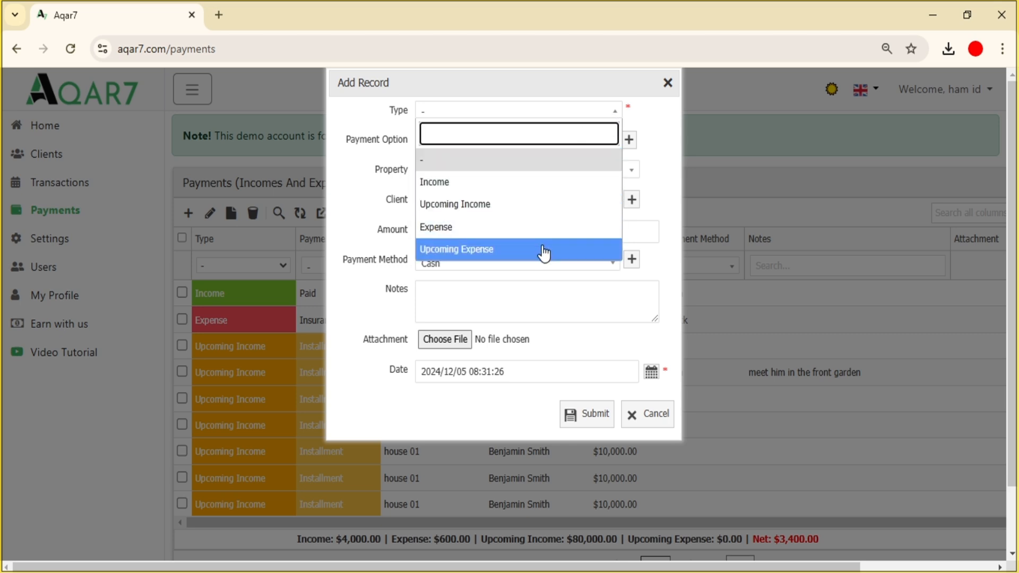
left_click(546, 227)
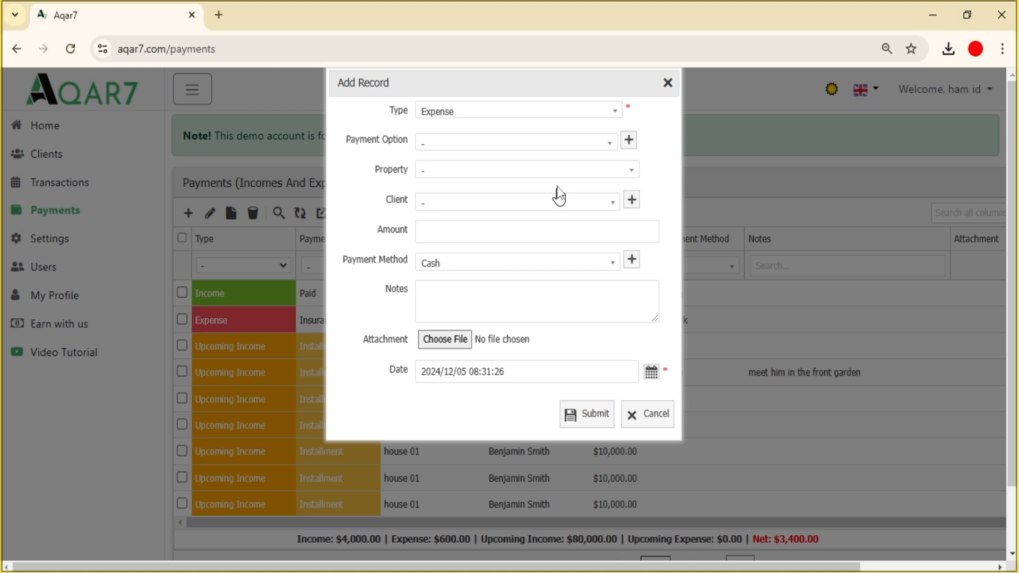
left_click(593, 154)
mouse_move(611, 206)
left_mouse_down()
mouse_move(608, 264)
mouse_move(612, 188)
left_mouse_up()
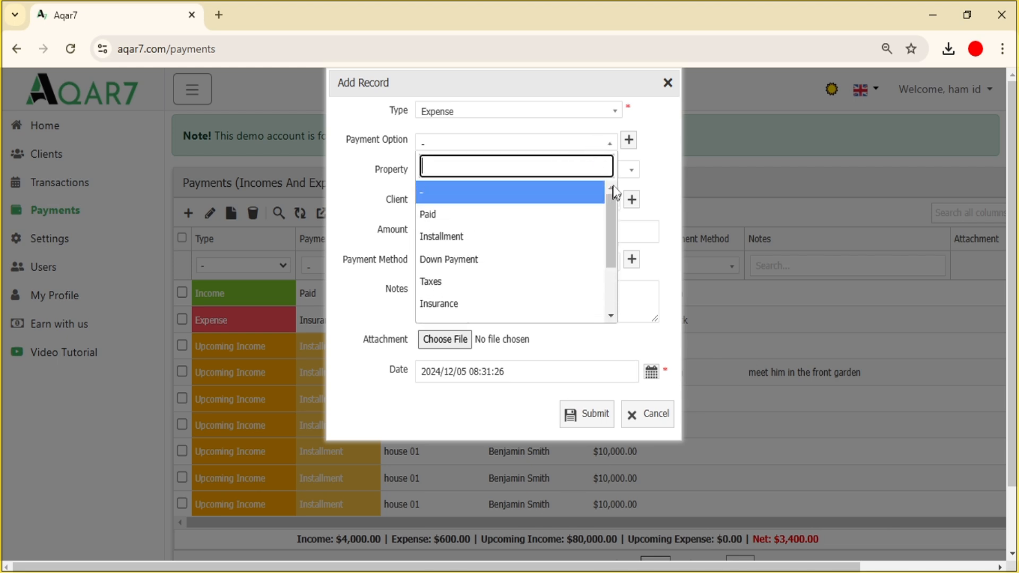
left_click(627, 143)
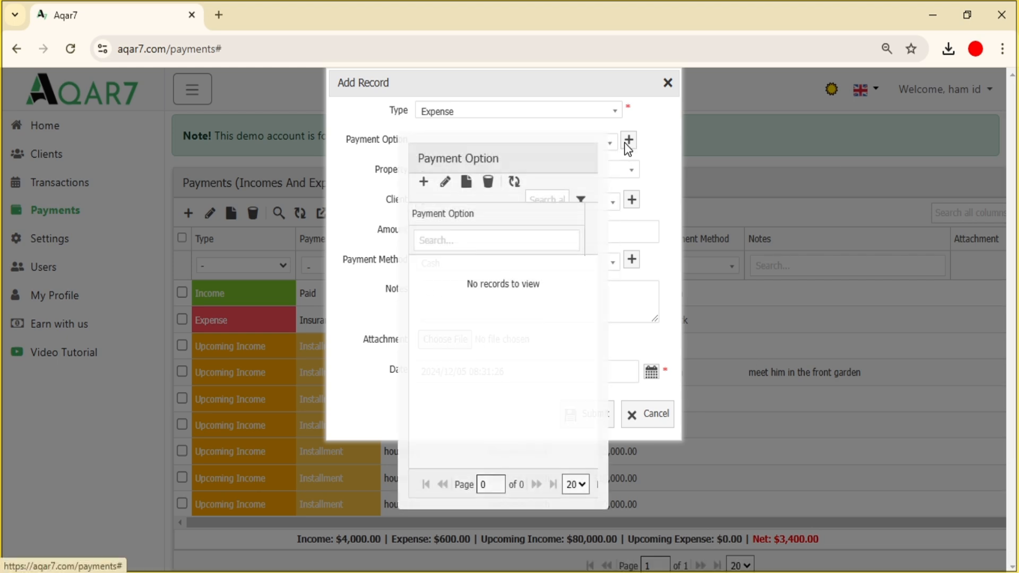
- Create a new payment option named 'traveling expenses' and close the options manager
left_click(424, 194)
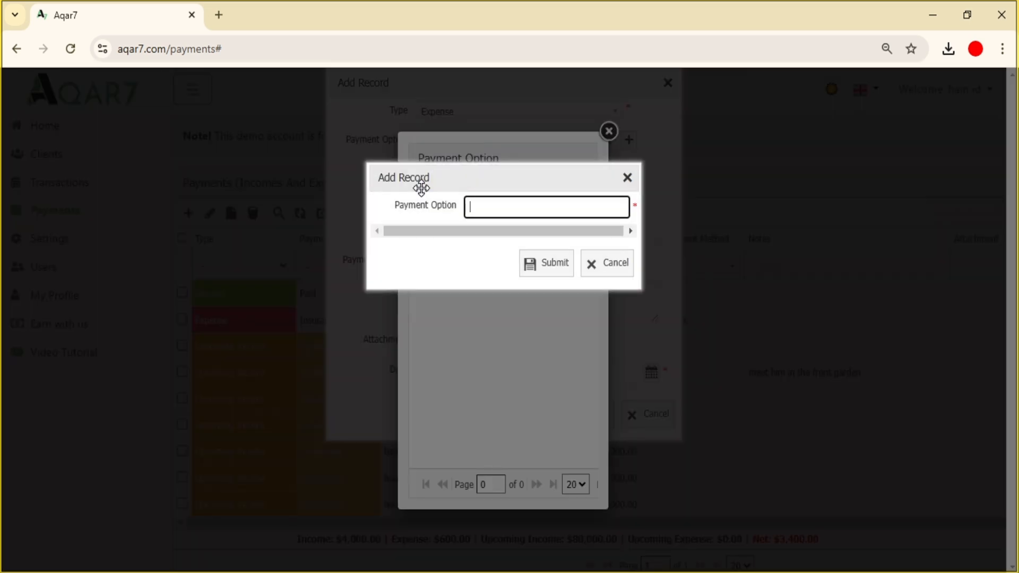
type("traveling expenses")
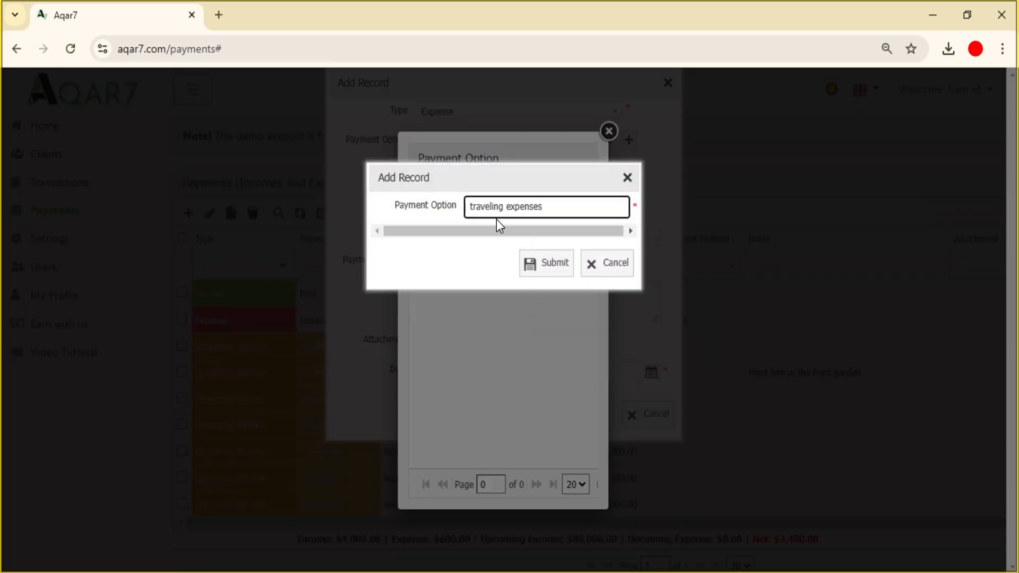
left_click(551, 268)
left_click(609, 132)
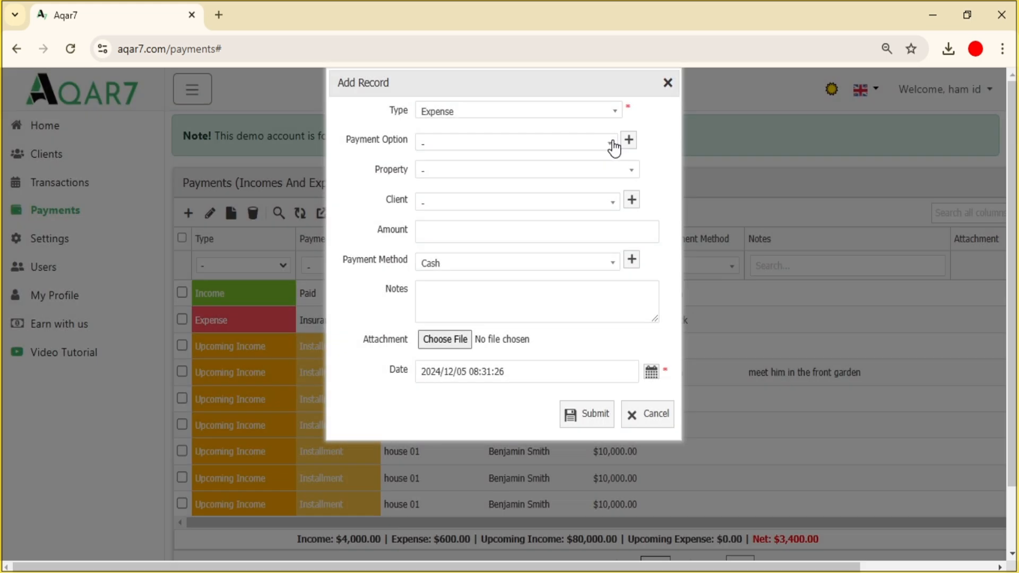
left_click(612, 145)
- Set the expense's payment option to traveling expenses by searching 'tra'
left_click_drag(610, 215, 614, 265)
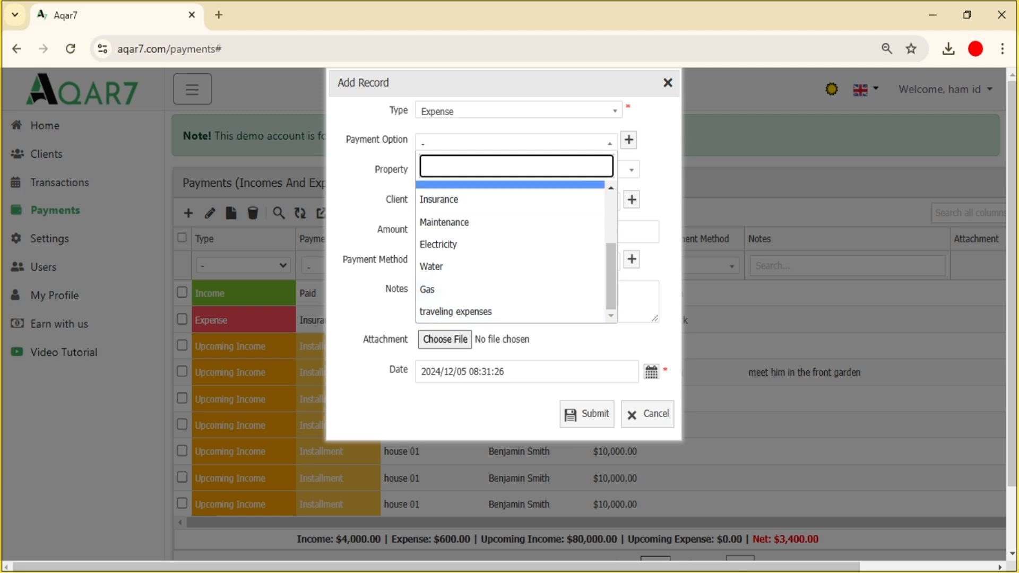
scroll(511, 252, "up", 3)
type("tra")
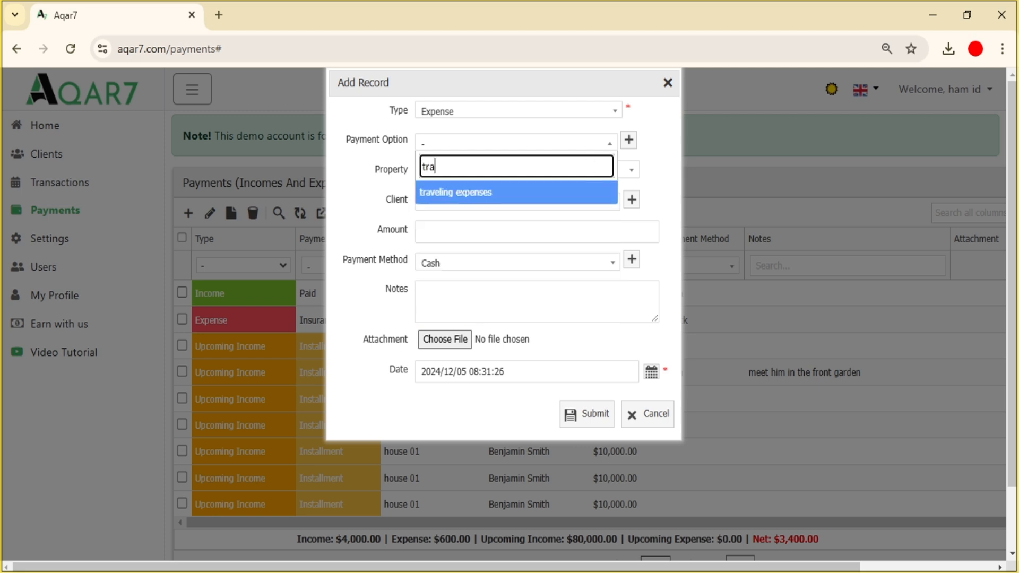
left_click(545, 193)
- Set the expense's property to villa 02
left_click(610, 172)
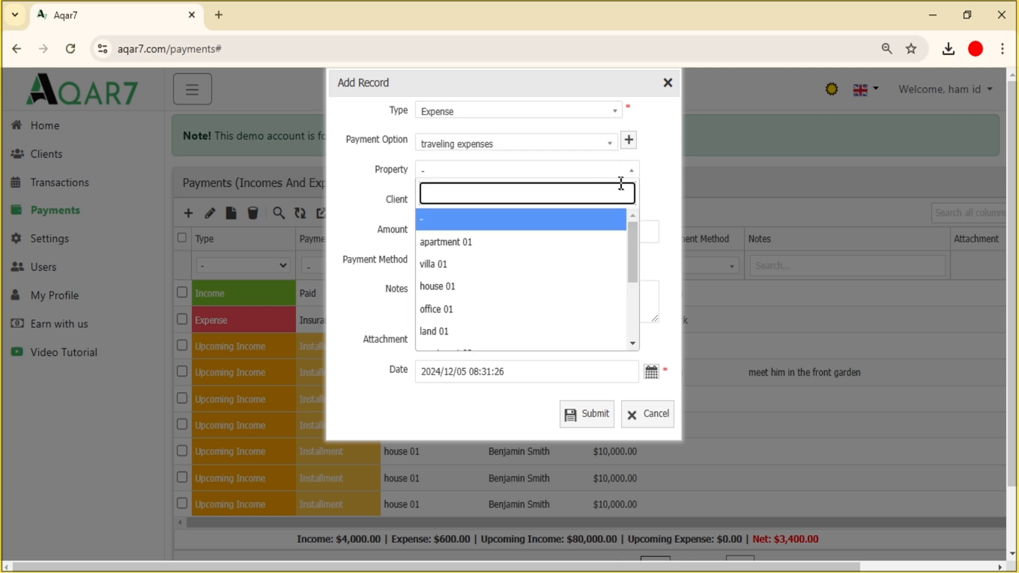
left_click_drag(636, 240, 636, 305)
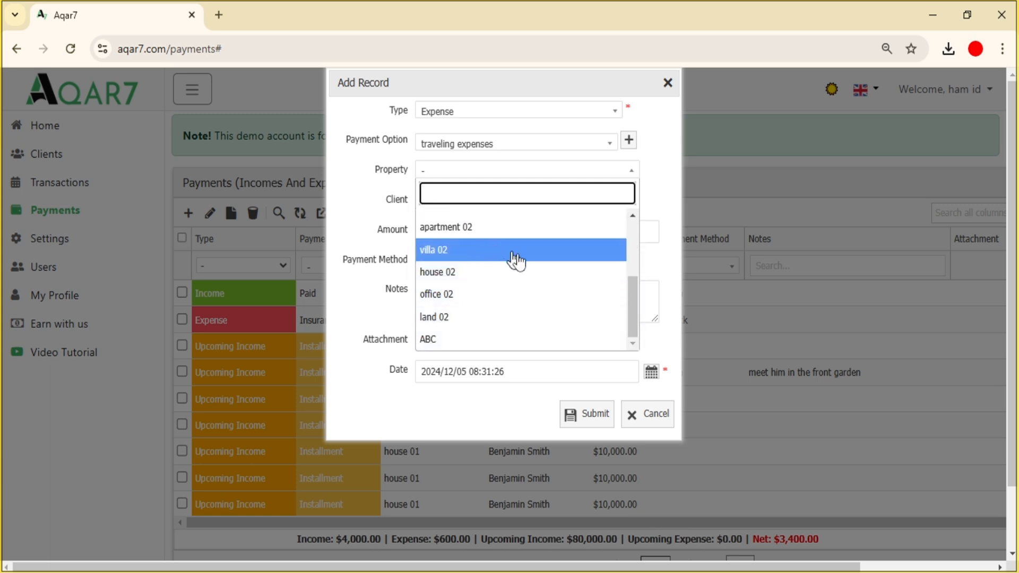
left_click_drag(637, 307, 636, 223)
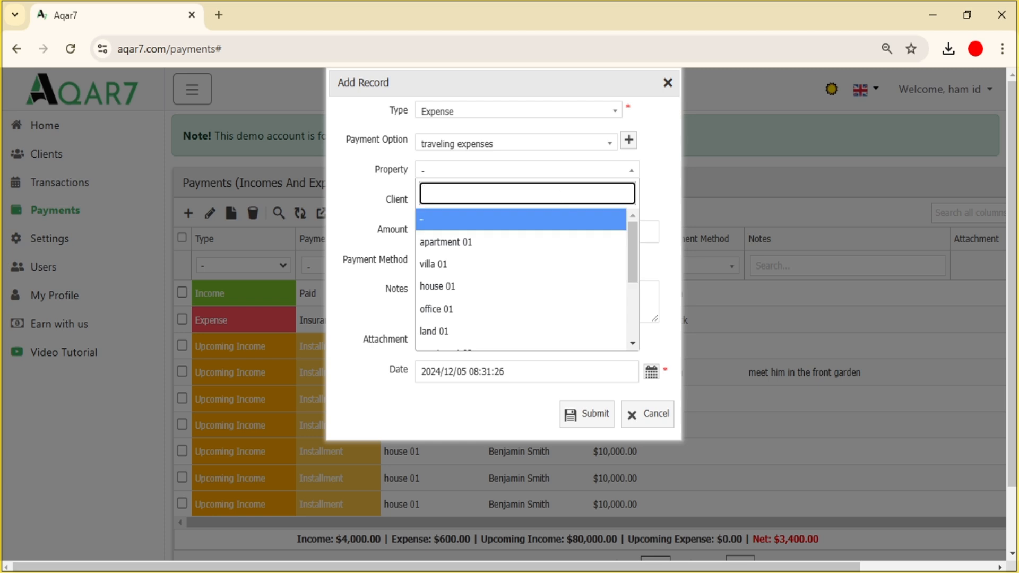
type("villa")
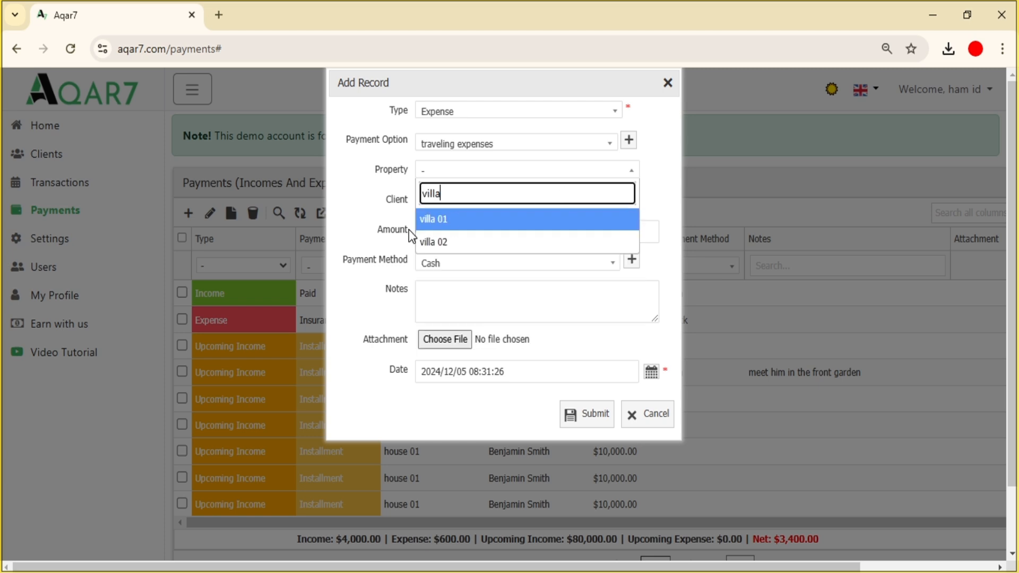
left_click(493, 242)
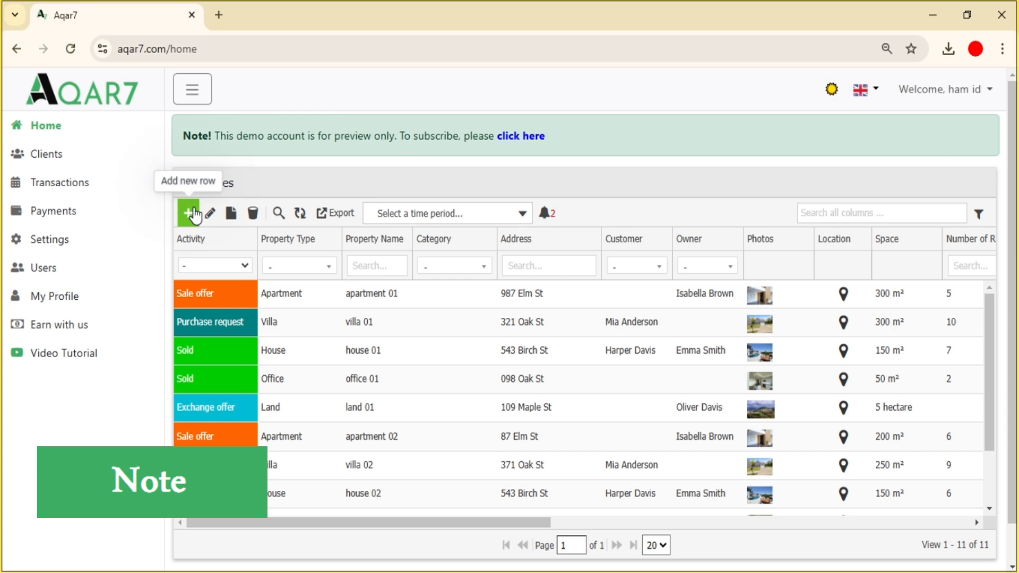
- Add a new property 'Aprt 11' with activity Sold and type Apartment
left_click(189, 214)
left_click(444, 115)
left_click(458, 253)
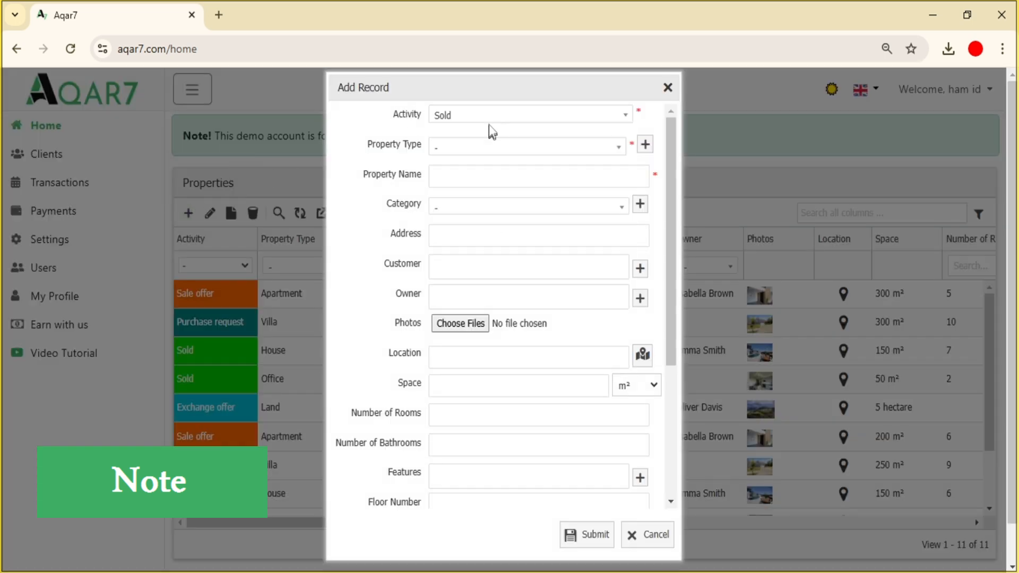
left_click(488, 148)
left_click(478, 218)
left_click(481, 176)
type("Aprt 11")
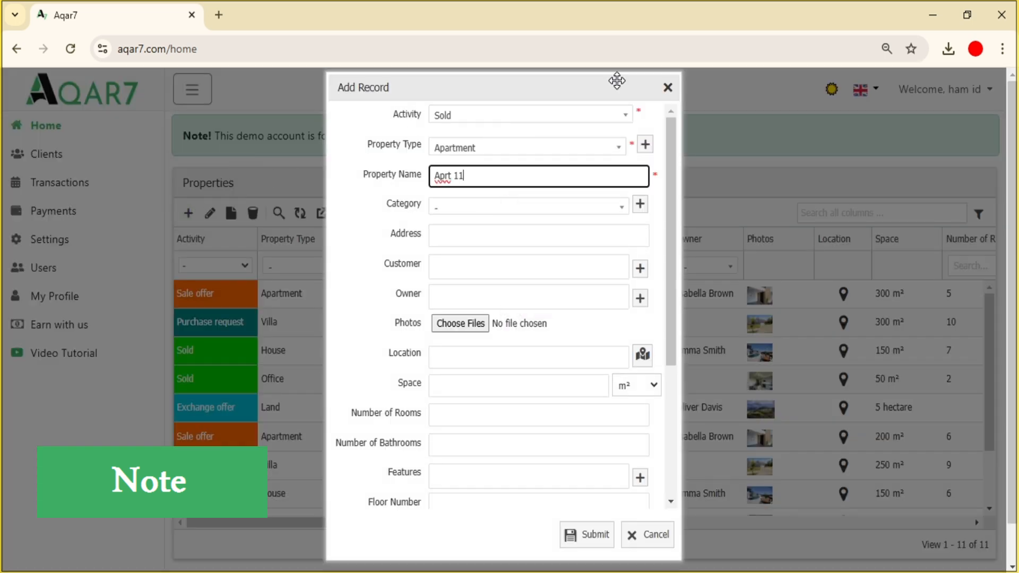
left_click(578, 535)
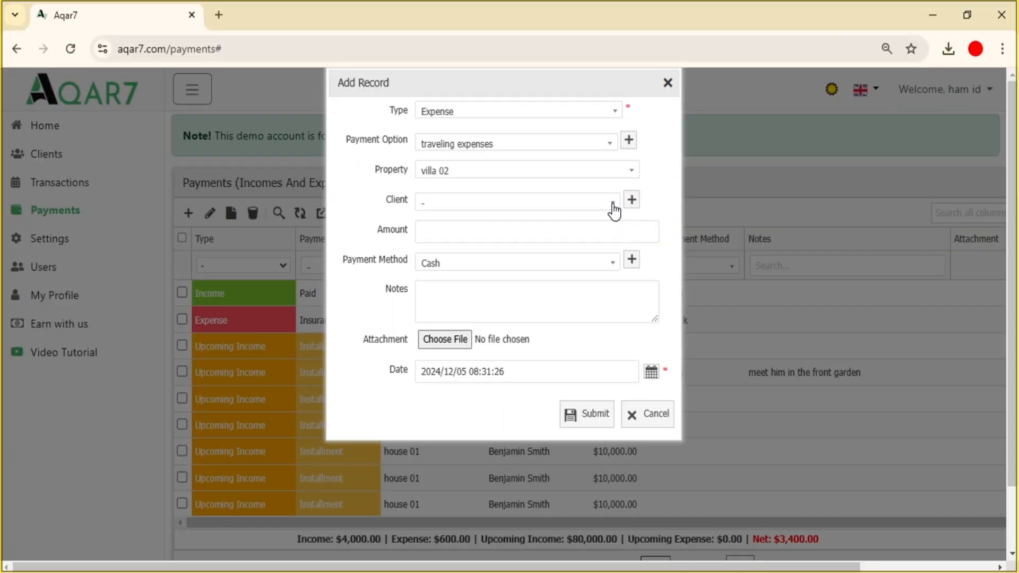
left_click(614, 211)
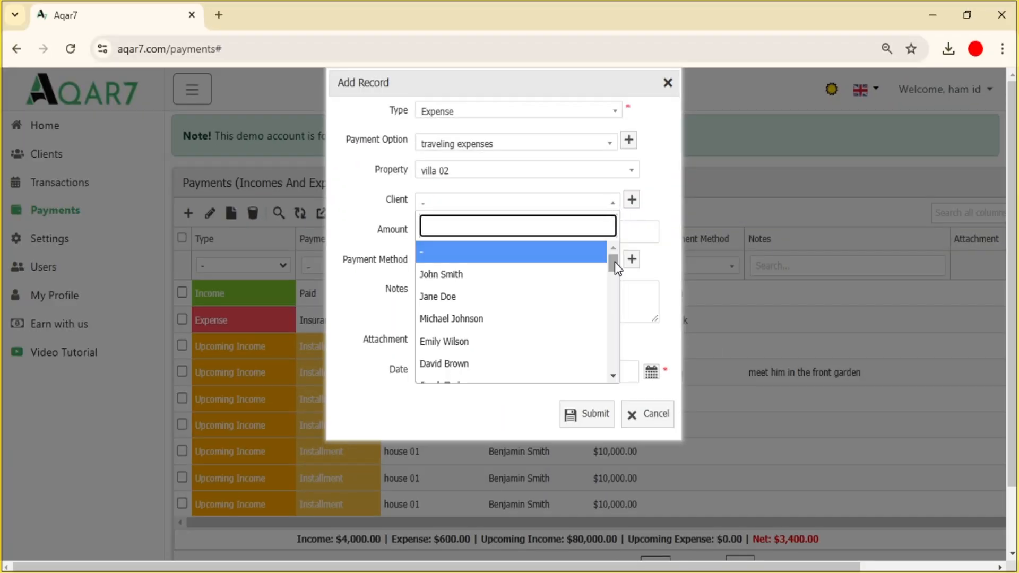
- Search the client list for 'aymen' and assign the matching client to the expense
left_click_drag(615, 262, 606, 373)
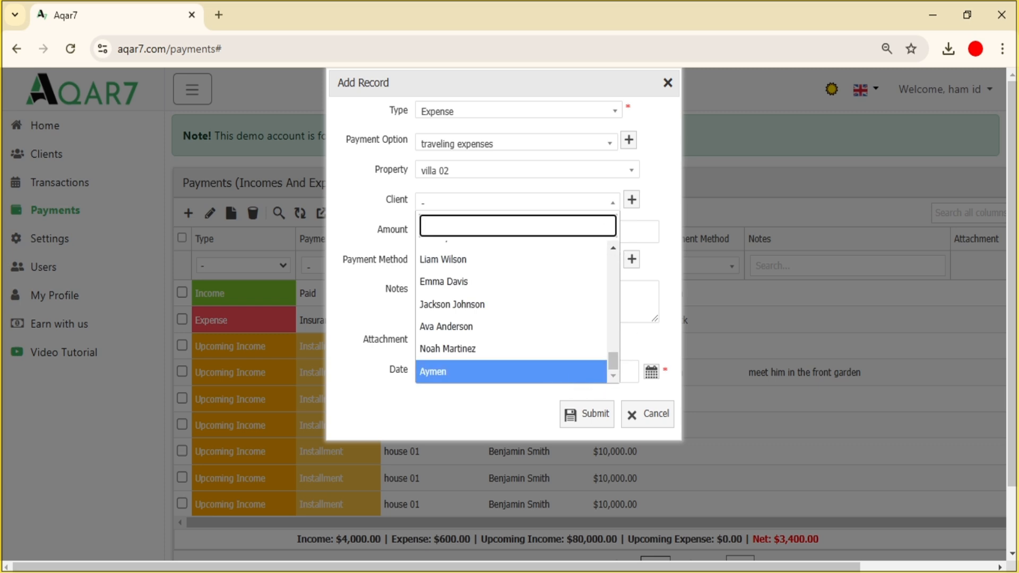
type("aymen")
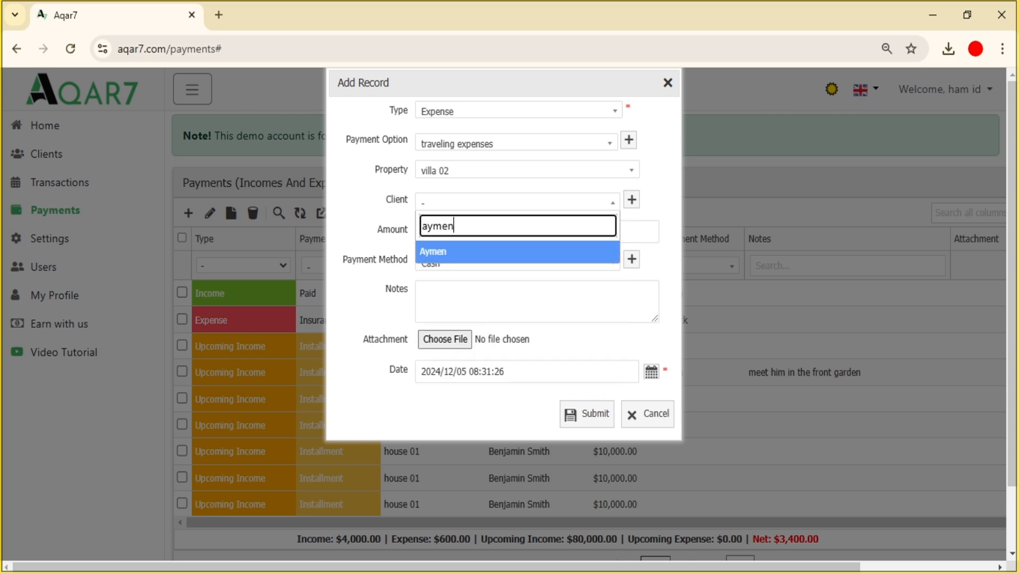
left_click(573, 259)
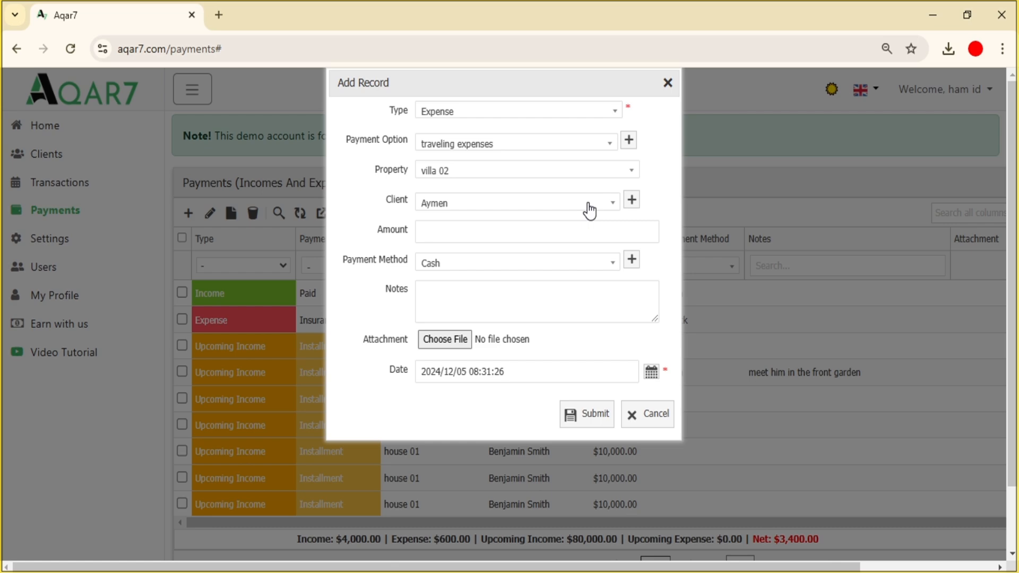
left_click(632, 201)
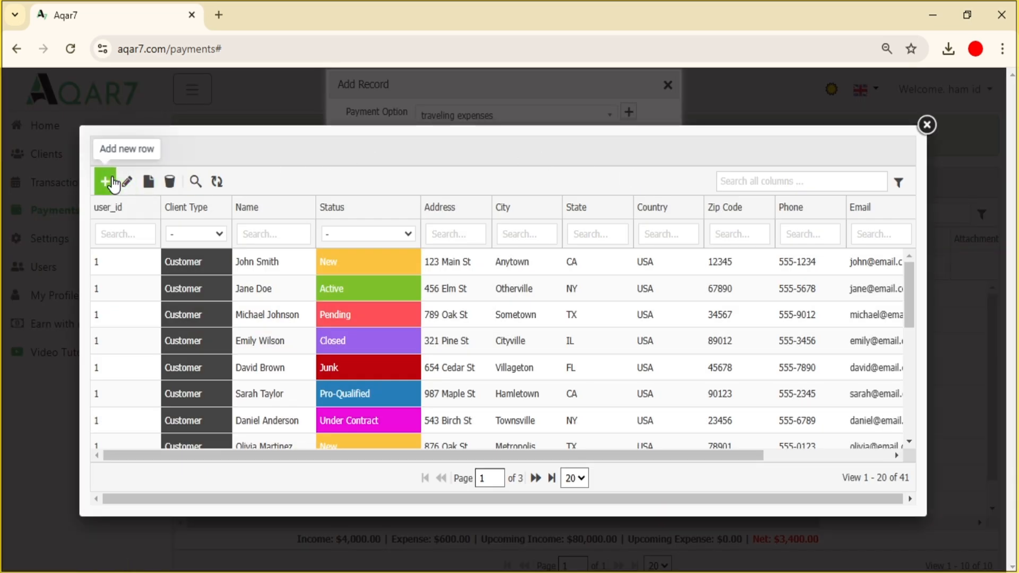
- Create a new Customer-type client, entering the client's full name, and save it
left_click(113, 181)
left_click(486, 136)
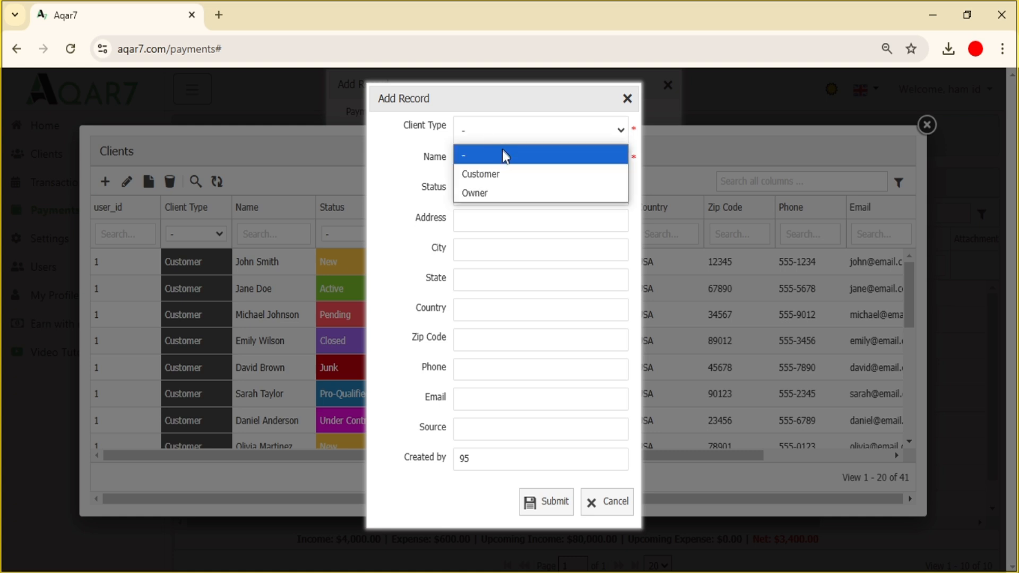
left_click(504, 170)
left_click(504, 167)
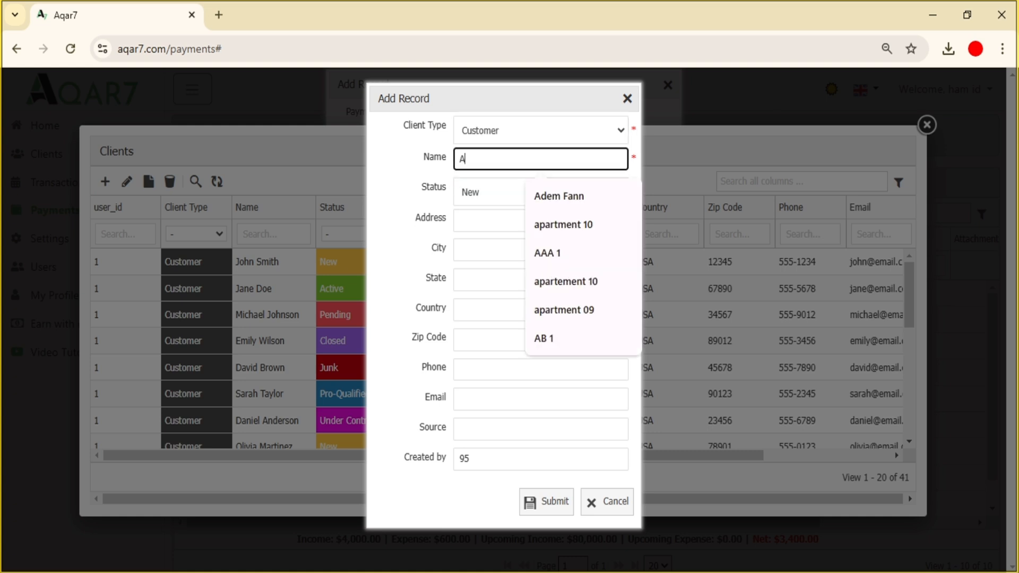
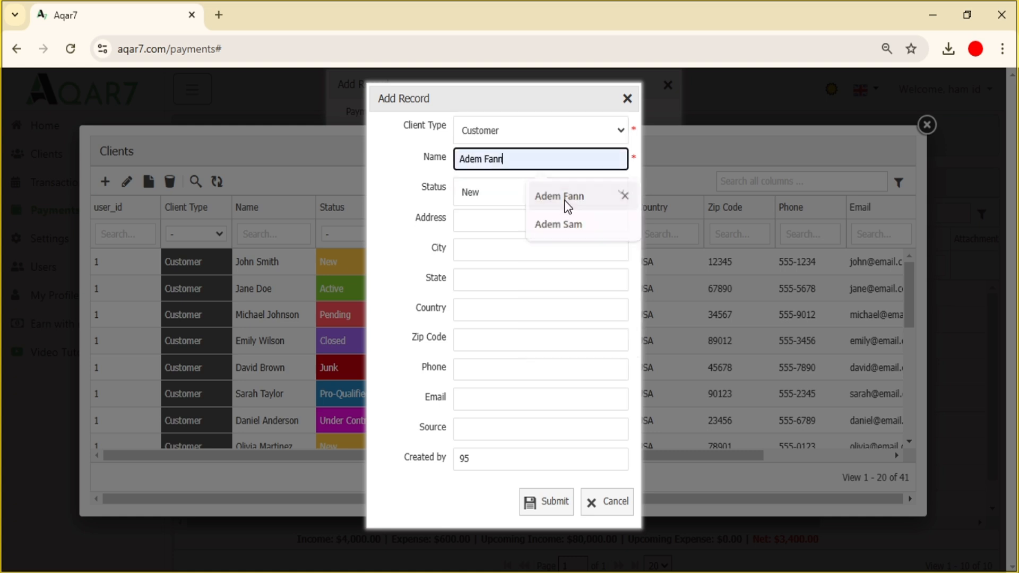
left_click(537, 200)
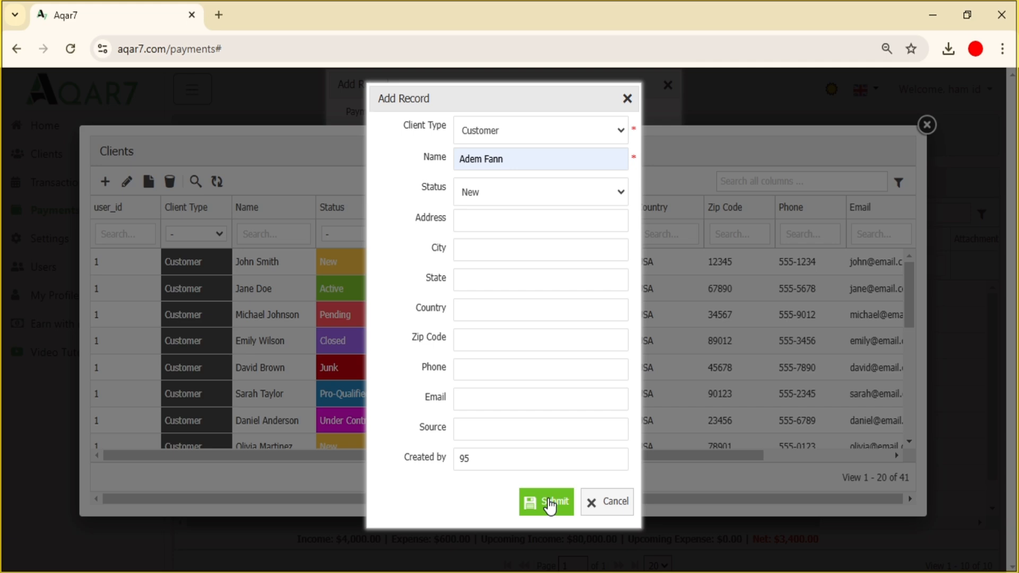
left_click(550, 505)
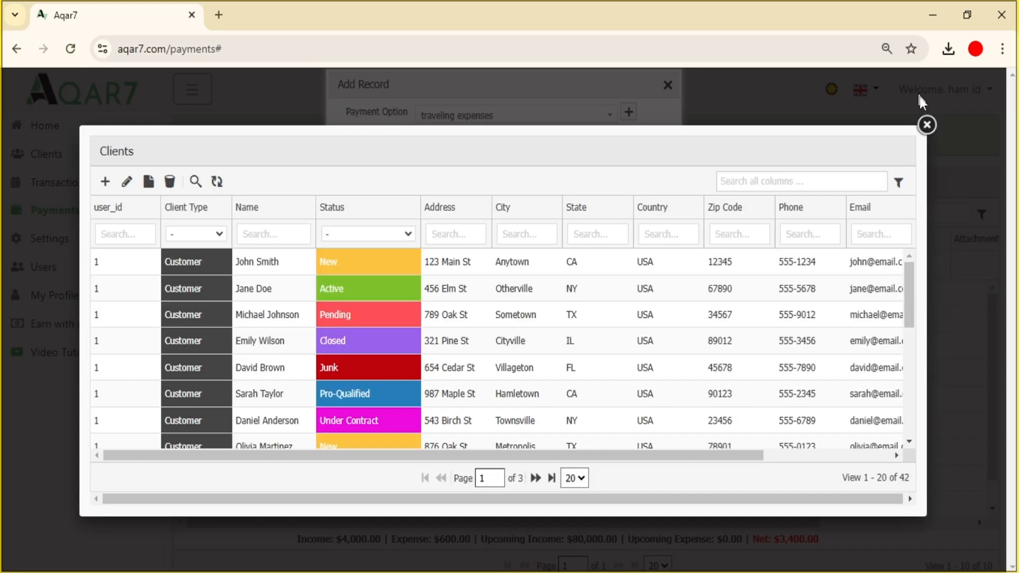
- Assign the newly added client to the expense and enter the amount 40000
left_click(927, 133)
left_click(603, 176)
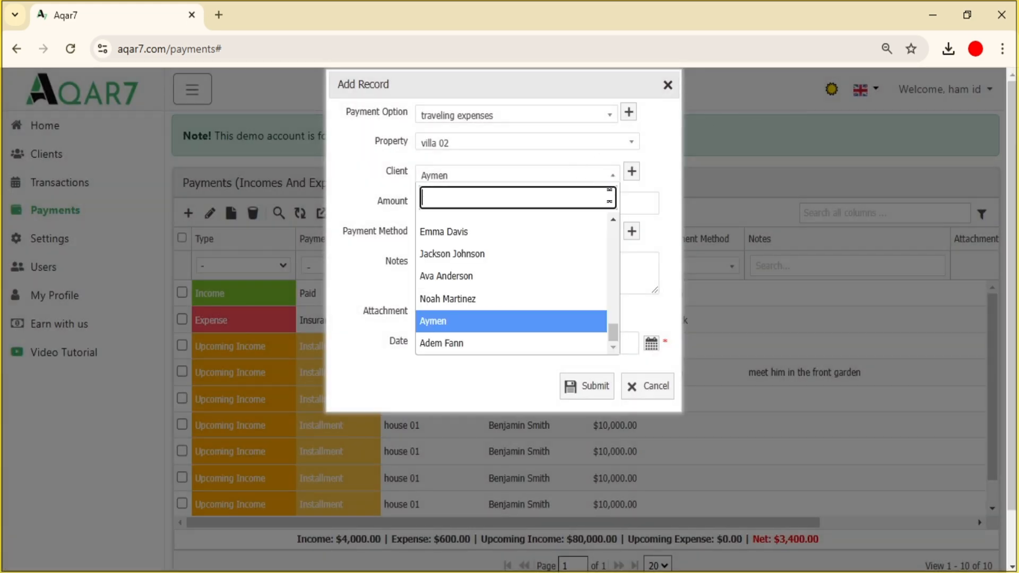
type("Adem")
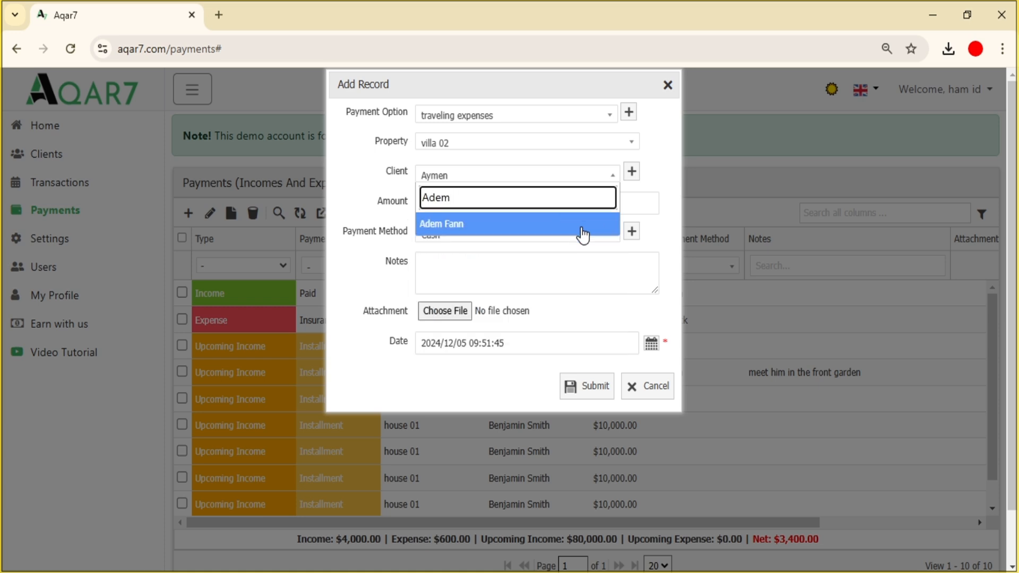
left_click(584, 224)
key("Tab")
type("4")
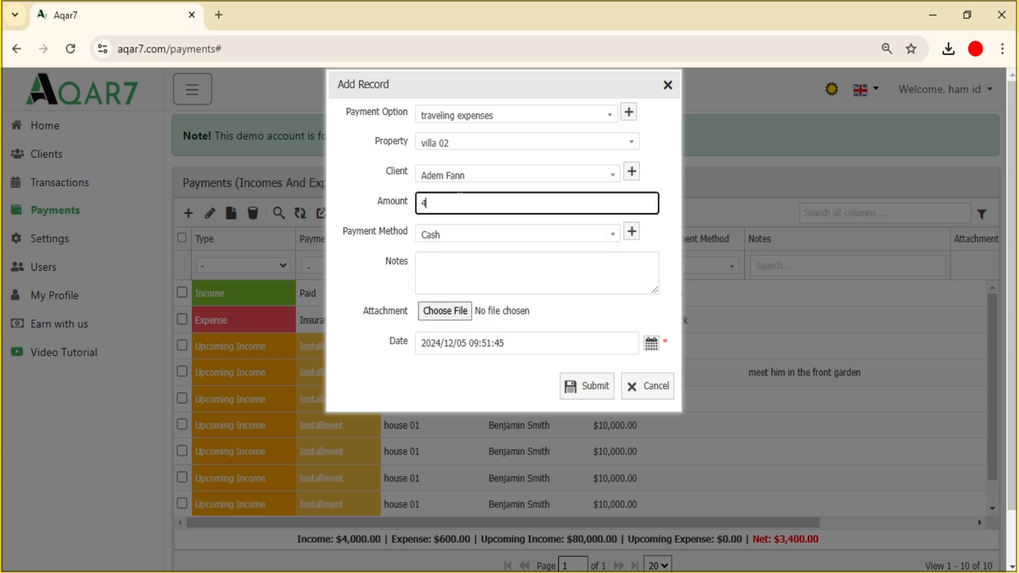
- Leave the payment method as Cash and open the payment methods list
left_click(550, 235)
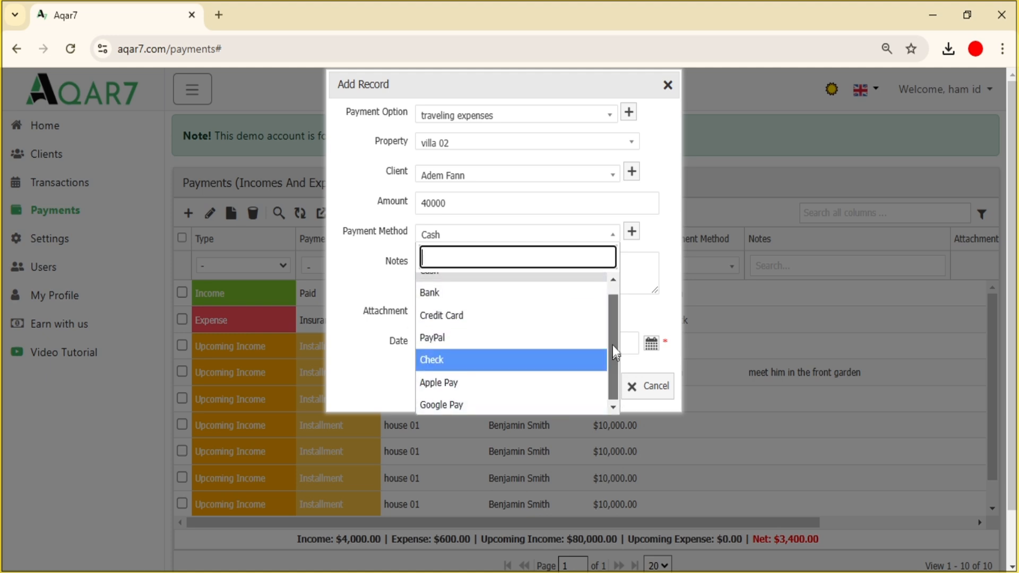
left_click(575, 284)
left_click(632, 233)
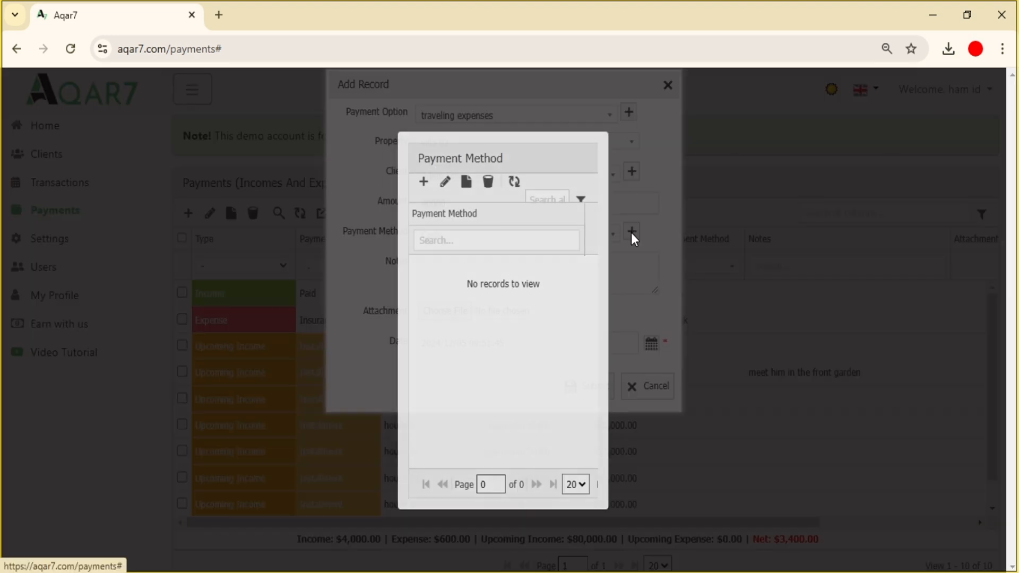
- Create a 'Baridi Mob' payment method and return to the expense form
left_click(423, 184)
type("Ba")
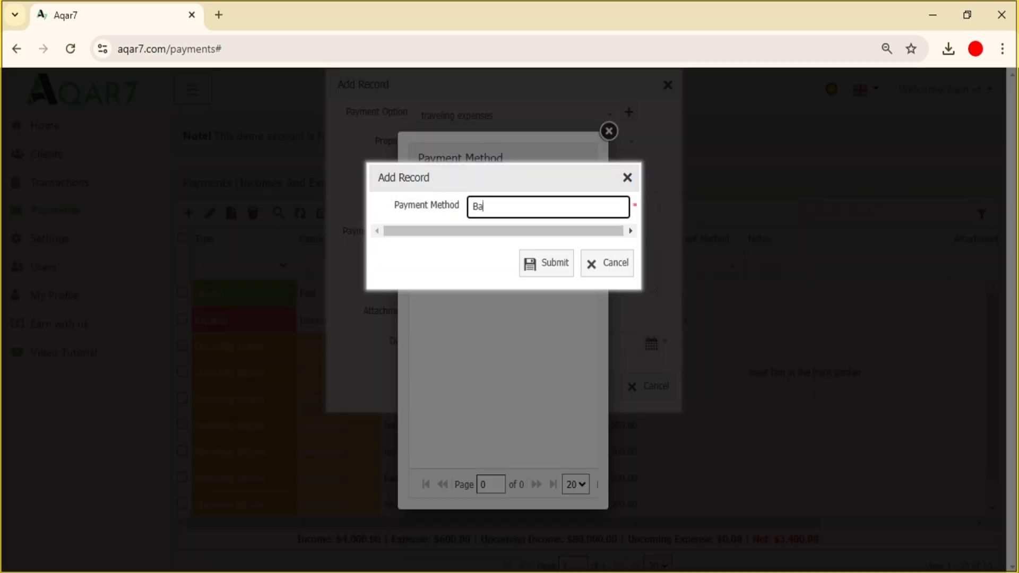
type("ridi Mob")
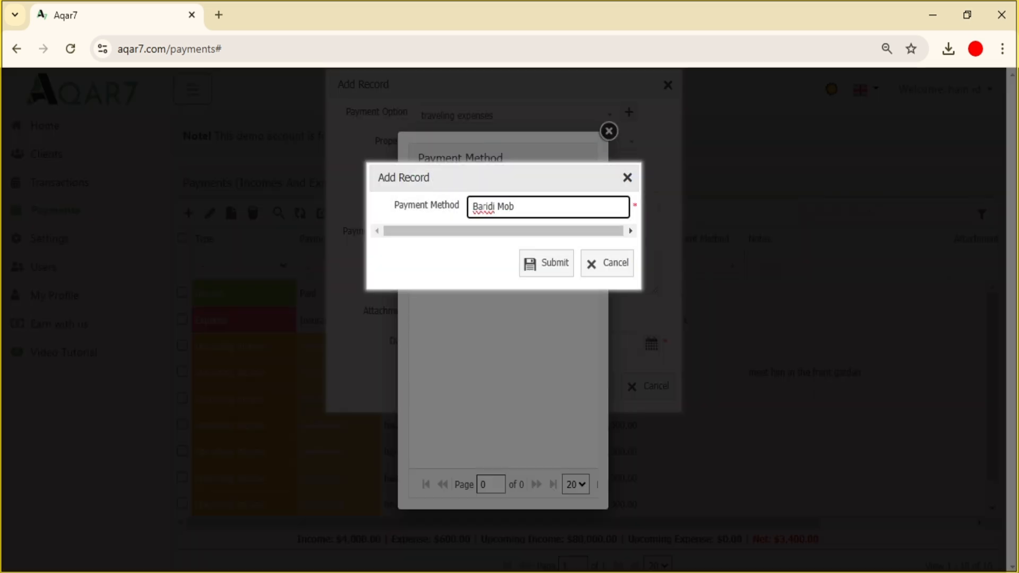
left_click(557, 270)
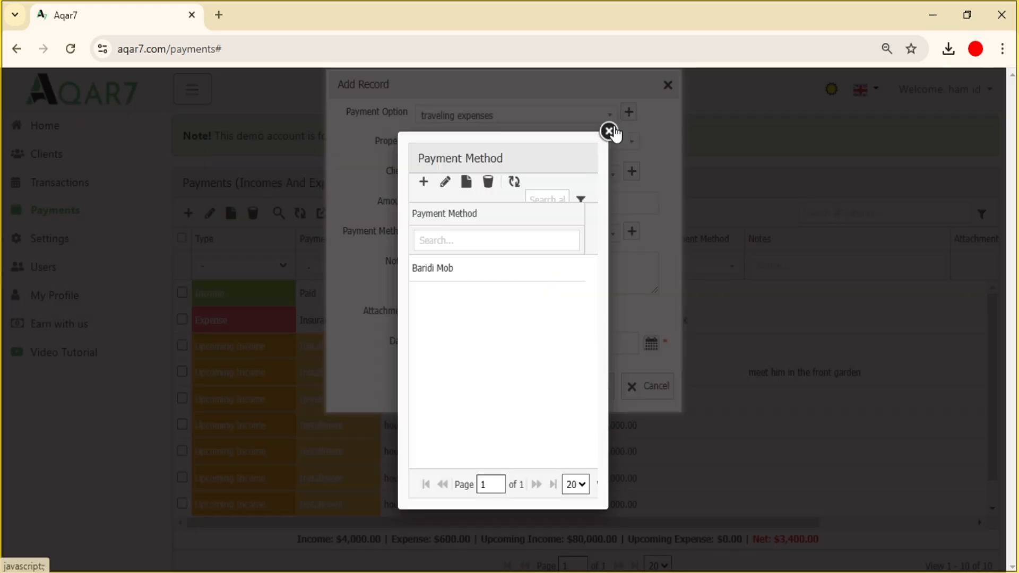
left_click(609, 131)
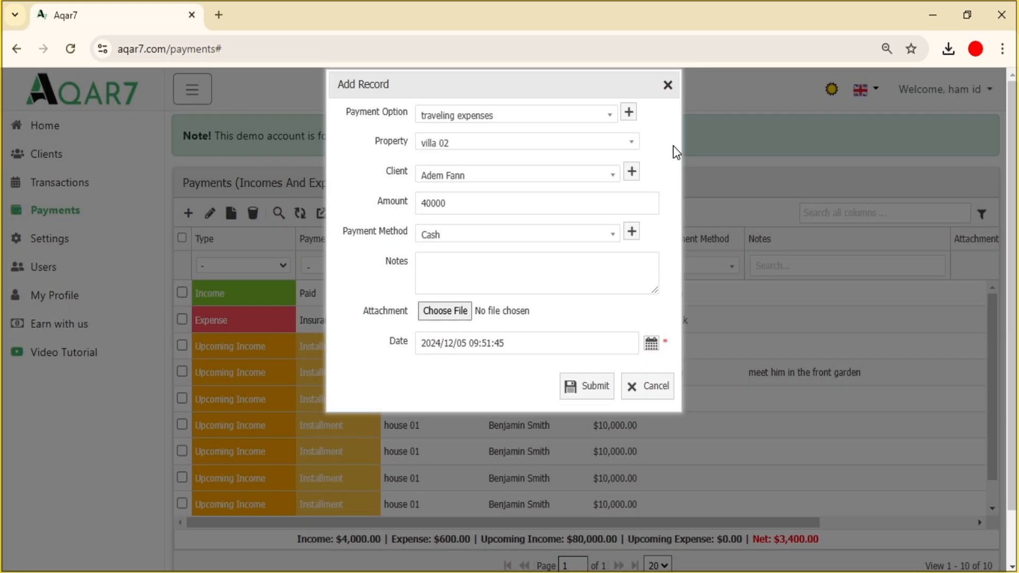
- Choose Baridi Mob as payment method and note 'Transportation expense for property viewing'
left_click(613, 235)
scroll(615, 332, "down", 2)
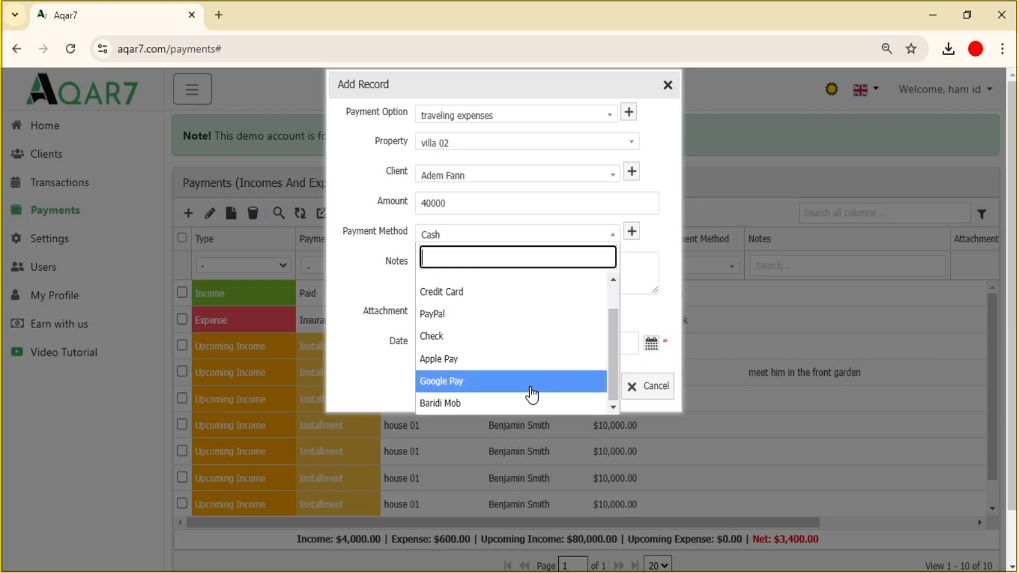
left_click(507, 405)
key("Tab")
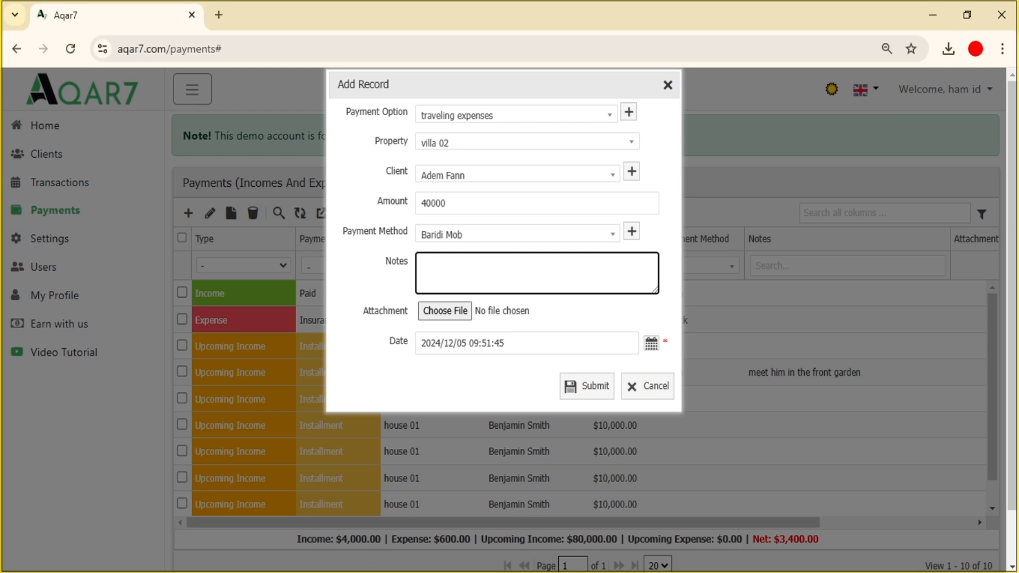
type("Transportation expense for property viewing")
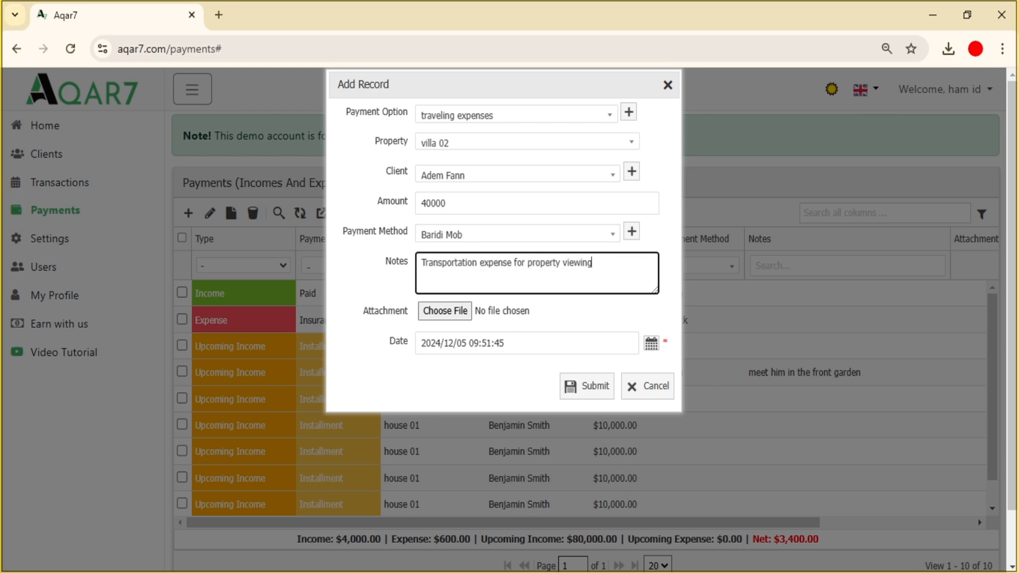
- Attach the Villa 02 image to the expense record
left_click(447, 318)
left_click(407, 140)
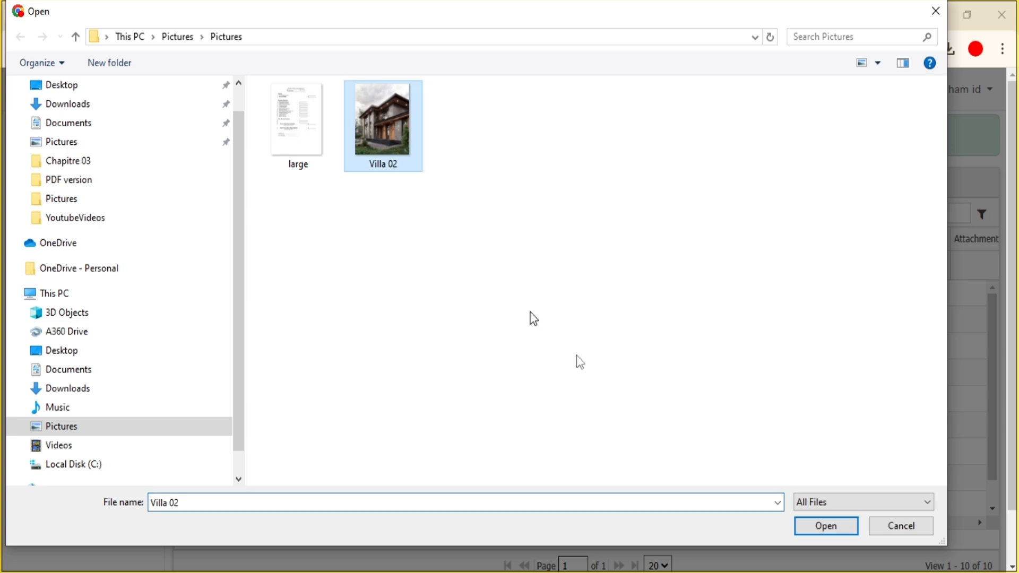
left_click(812, 522)
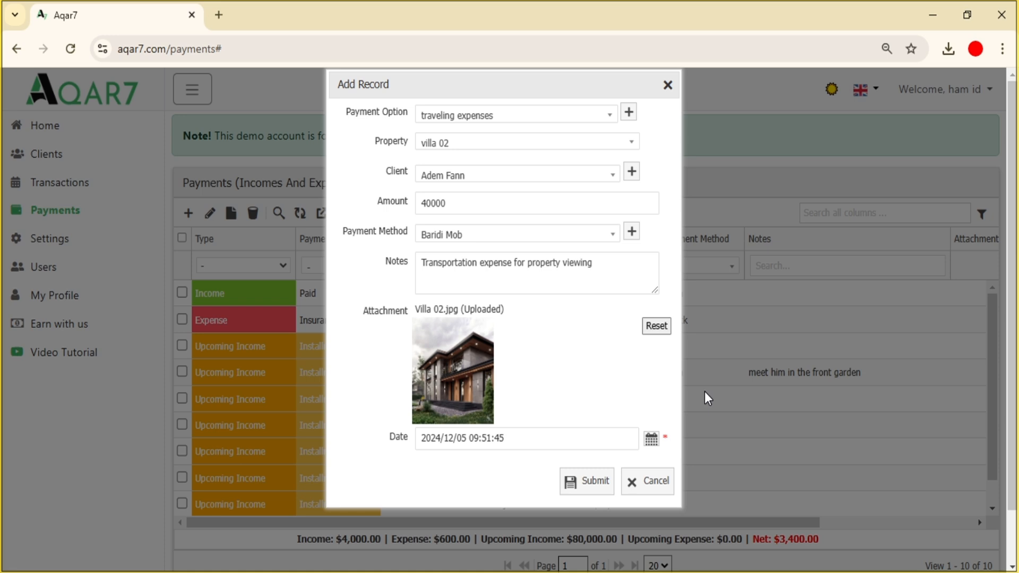
- Date the expense the 7th at 18:35:28 and save it
left_click(520, 437)
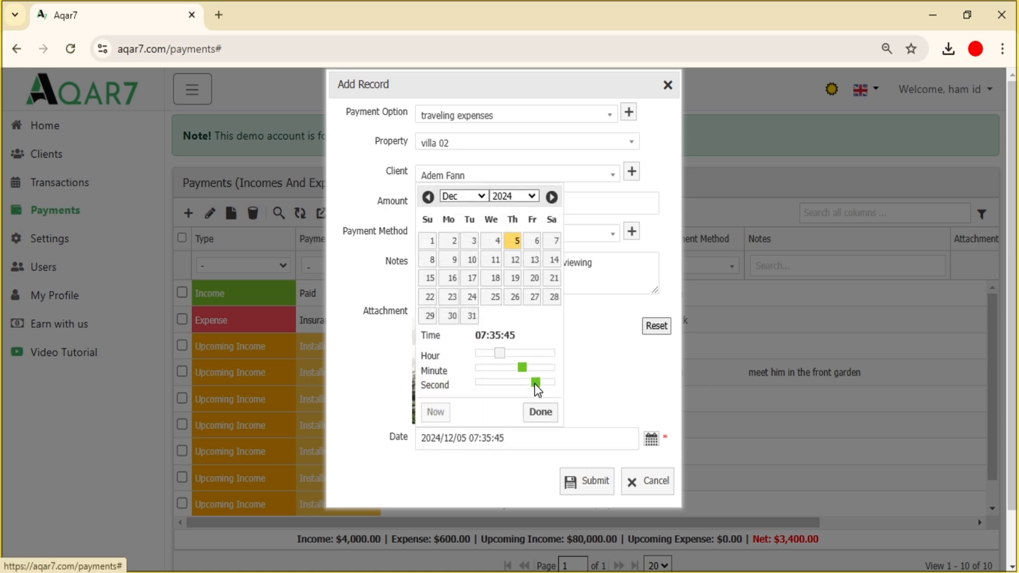
left_click_drag(536, 383, 513, 383)
left_click_drag(500, 353, 537, 353)
left_click(550, 242)
left_click(540, 413)
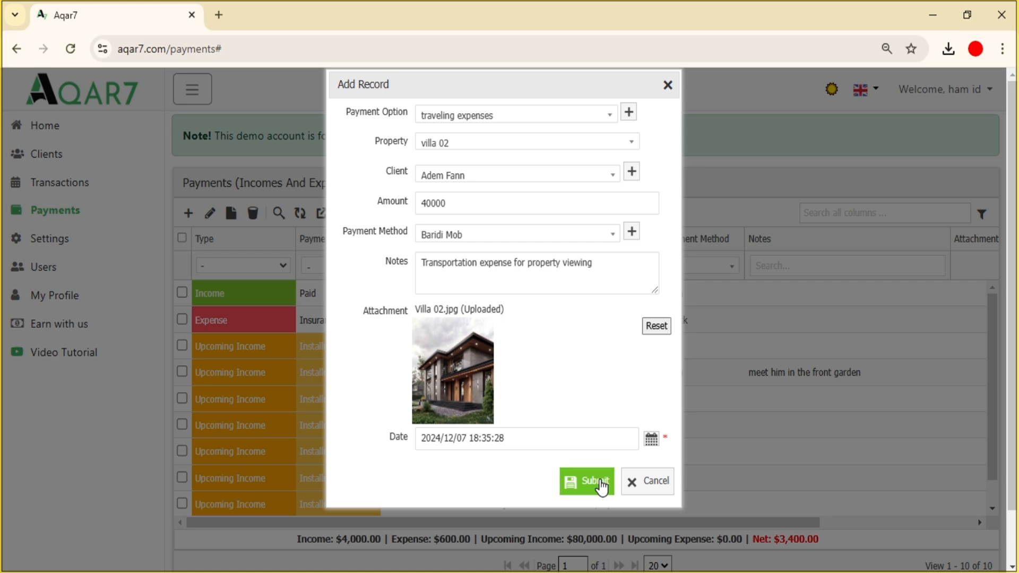
left_click(602, 486)
double_click(523, 505)
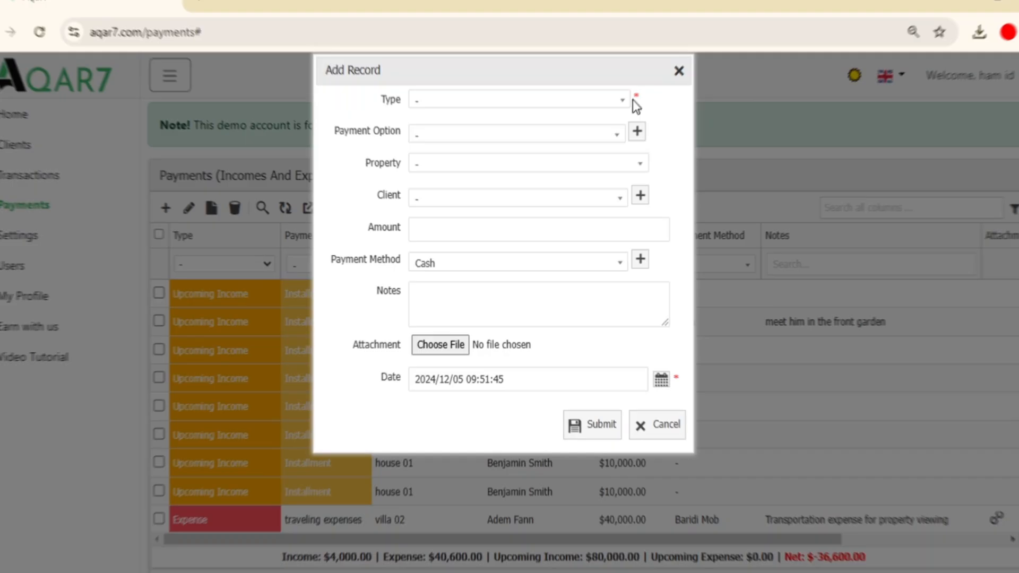
- Make the record an Upcoming Income by Installment: price 2000000 in 10 installments
left_click(602, 101)
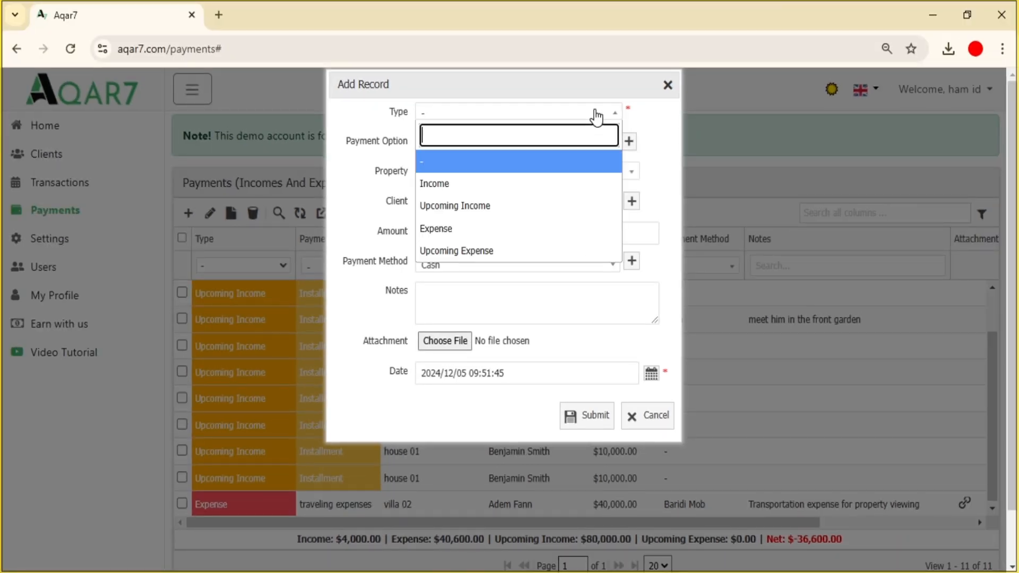
left_click(561, 204)
left_click(588, 148)
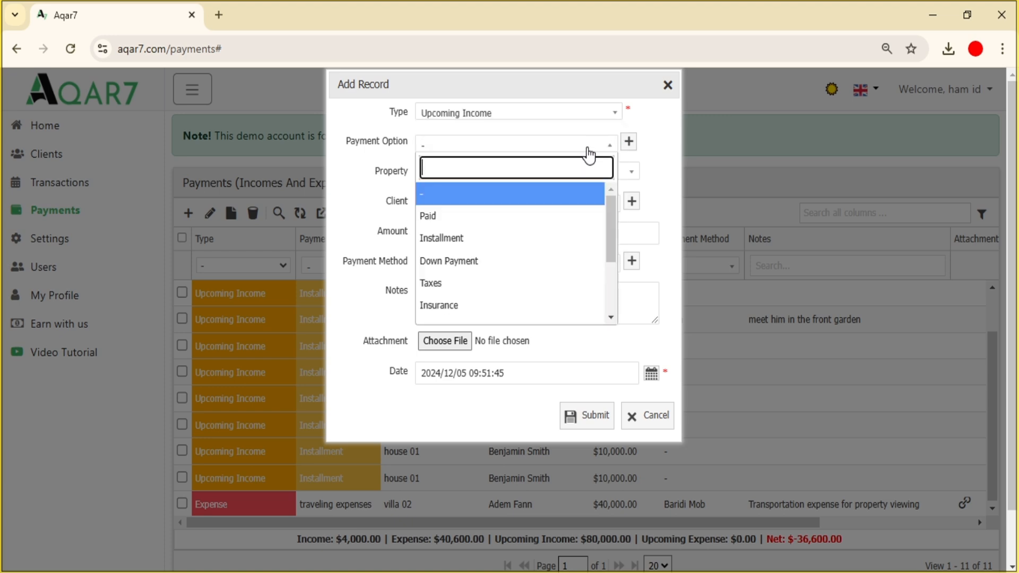
left_click(514, 240)
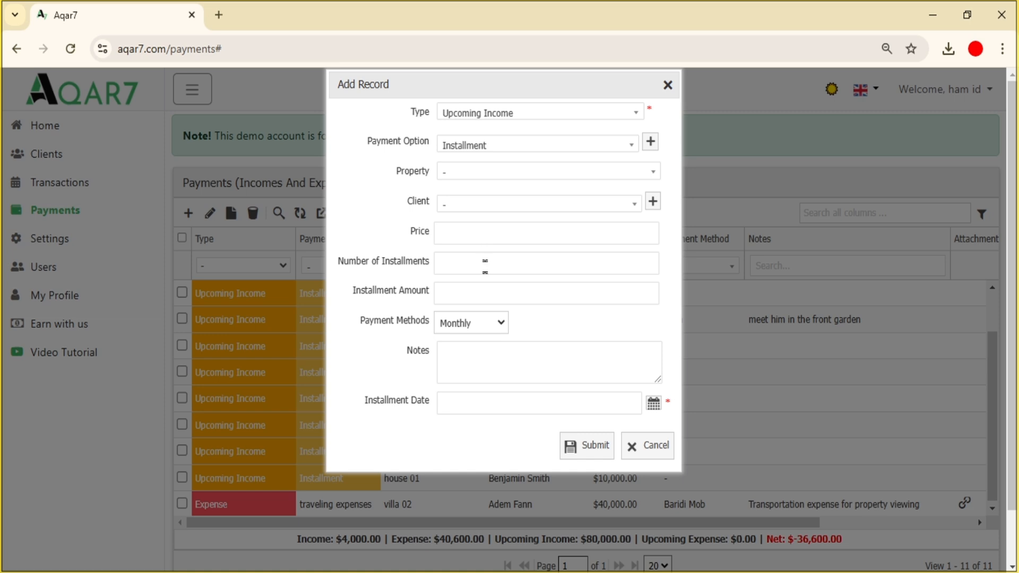
left_click(546, 233)
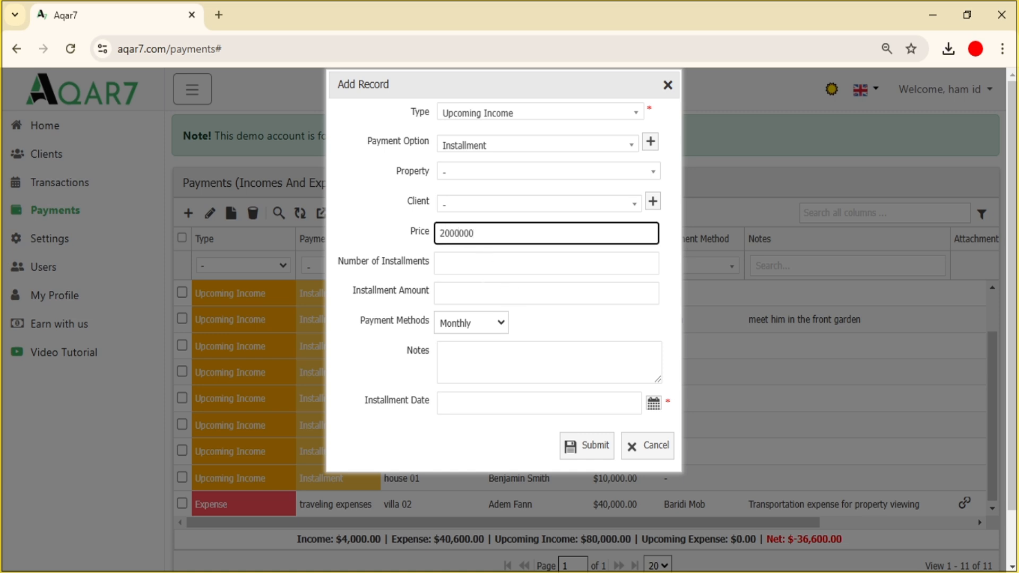
left_click(546, 263)
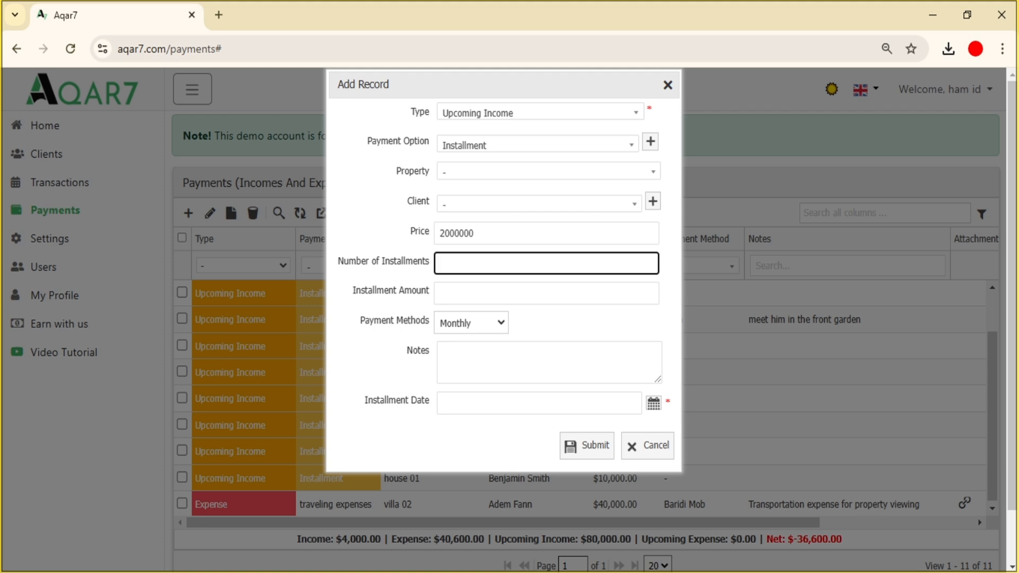
type("10")
left_click(509, 290)
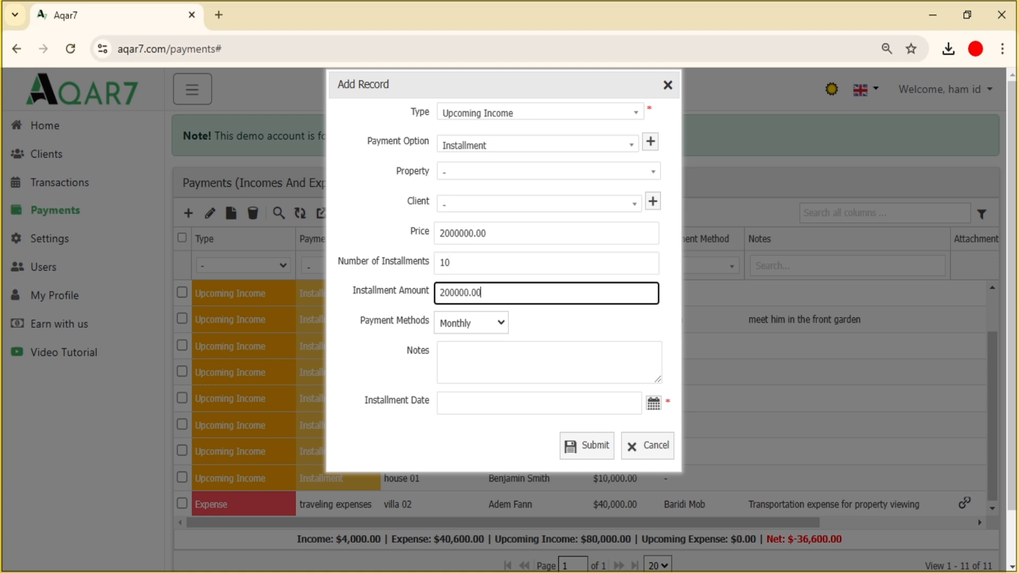
- Schedule annual installments from 2024/12/09, save, and show the due installment alerts
left_click(495, 322)
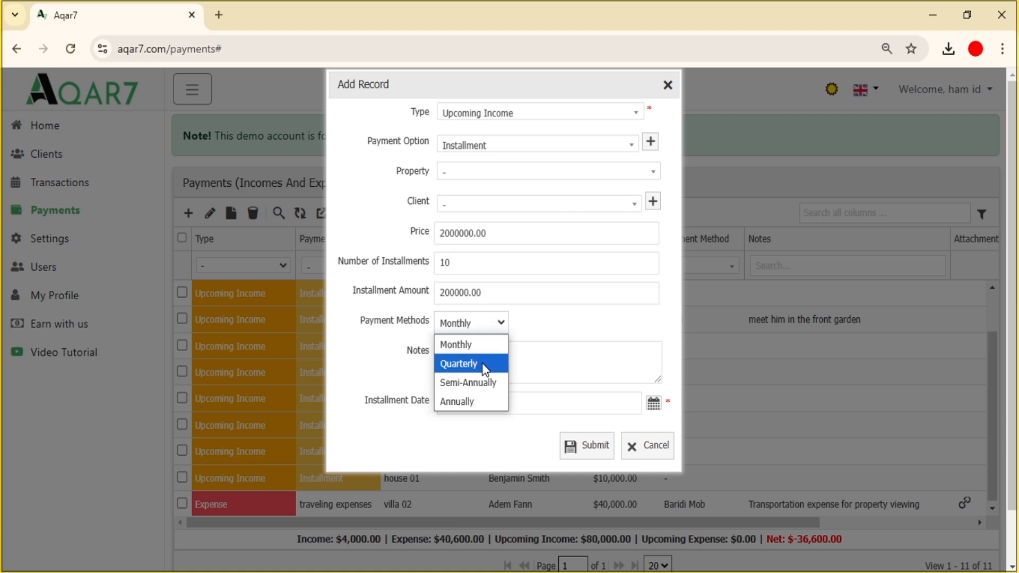
left_click(481, 363)
left_click(492, 327)
left_click(486, 383)
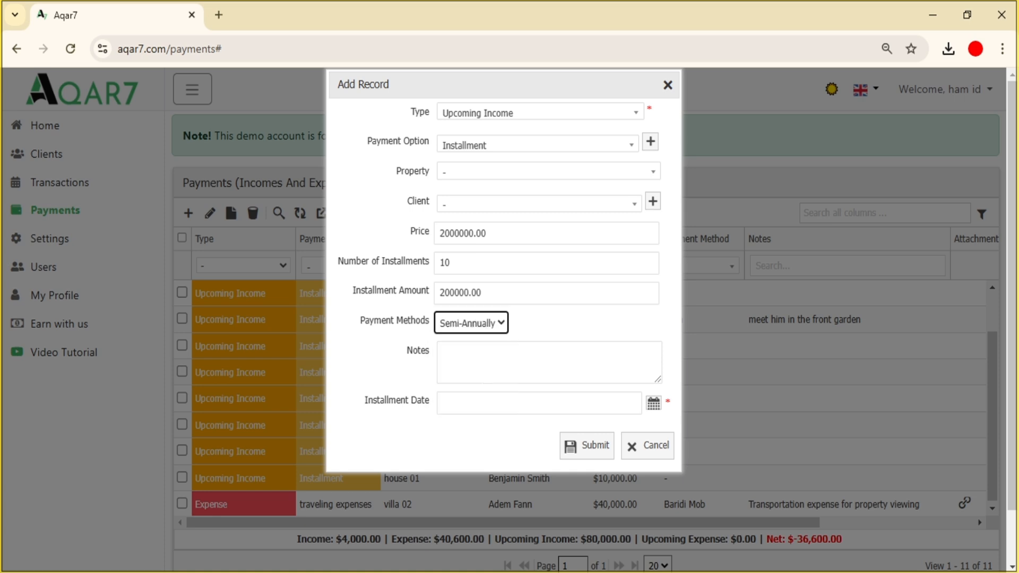
left_click(501, 325)
left_click(478, 401)
left_click(523, 403)
left_click(472, 227)
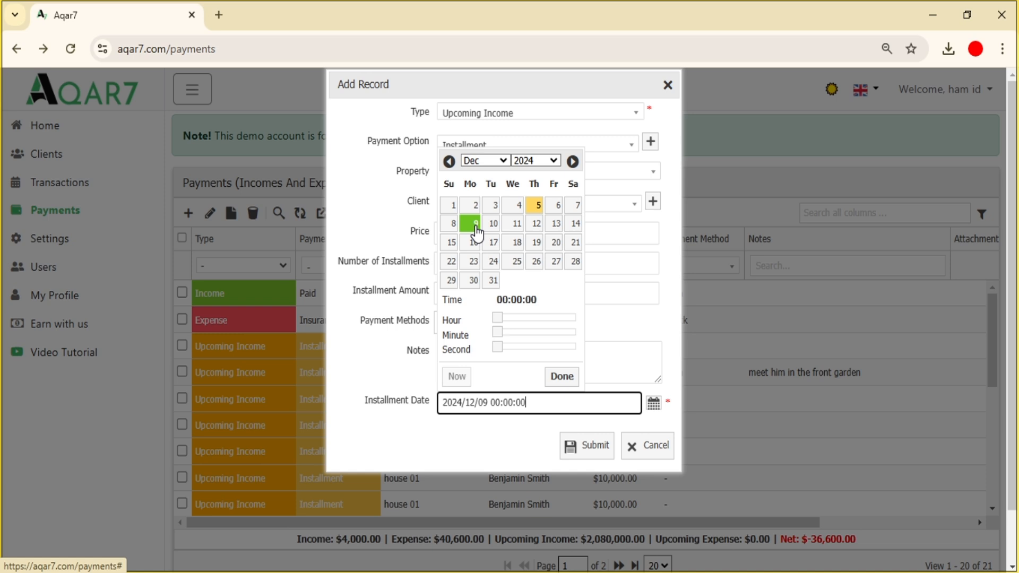
left_click(553, 376)
left_click(587, 445)
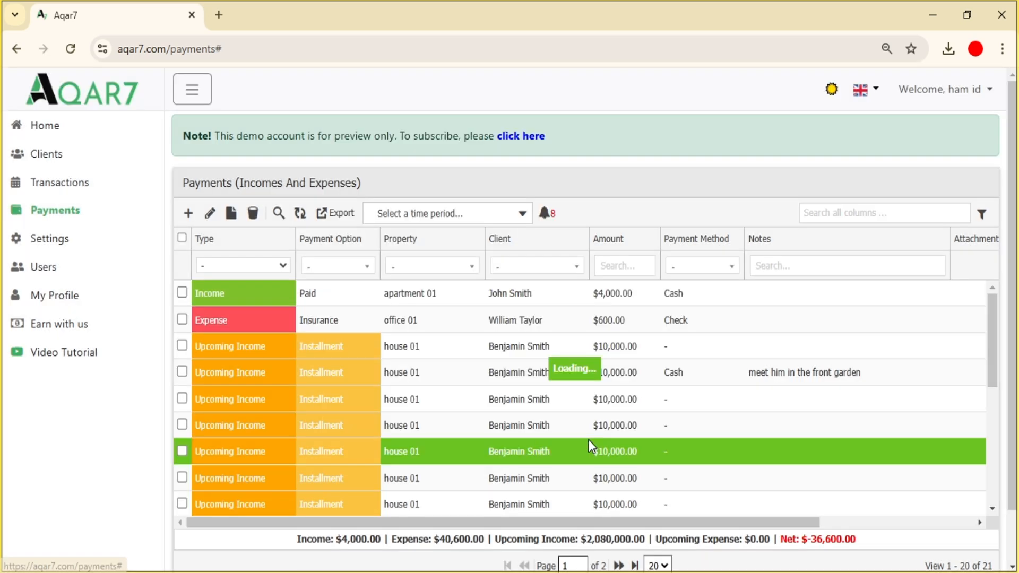
left_click(545, 213)
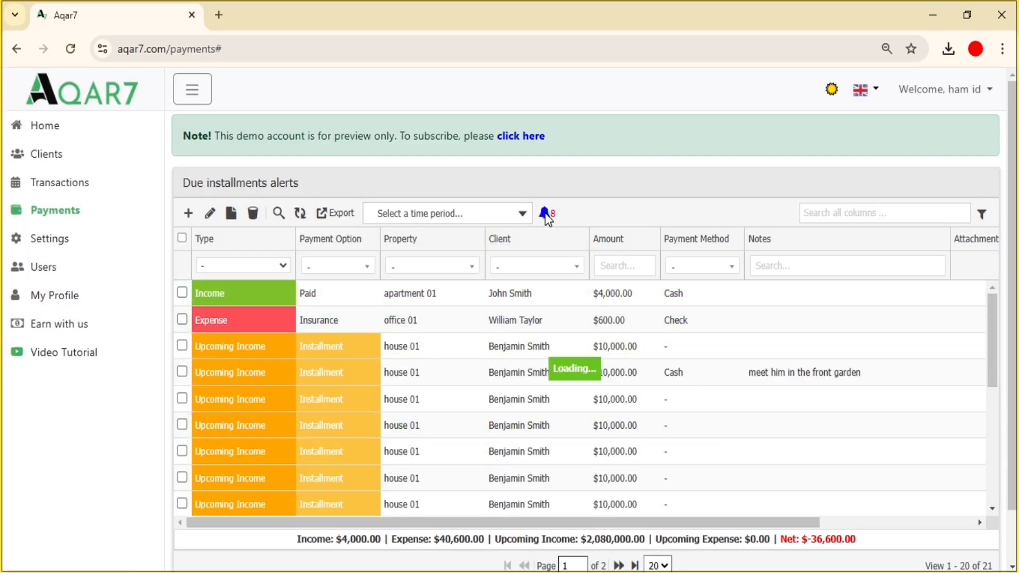